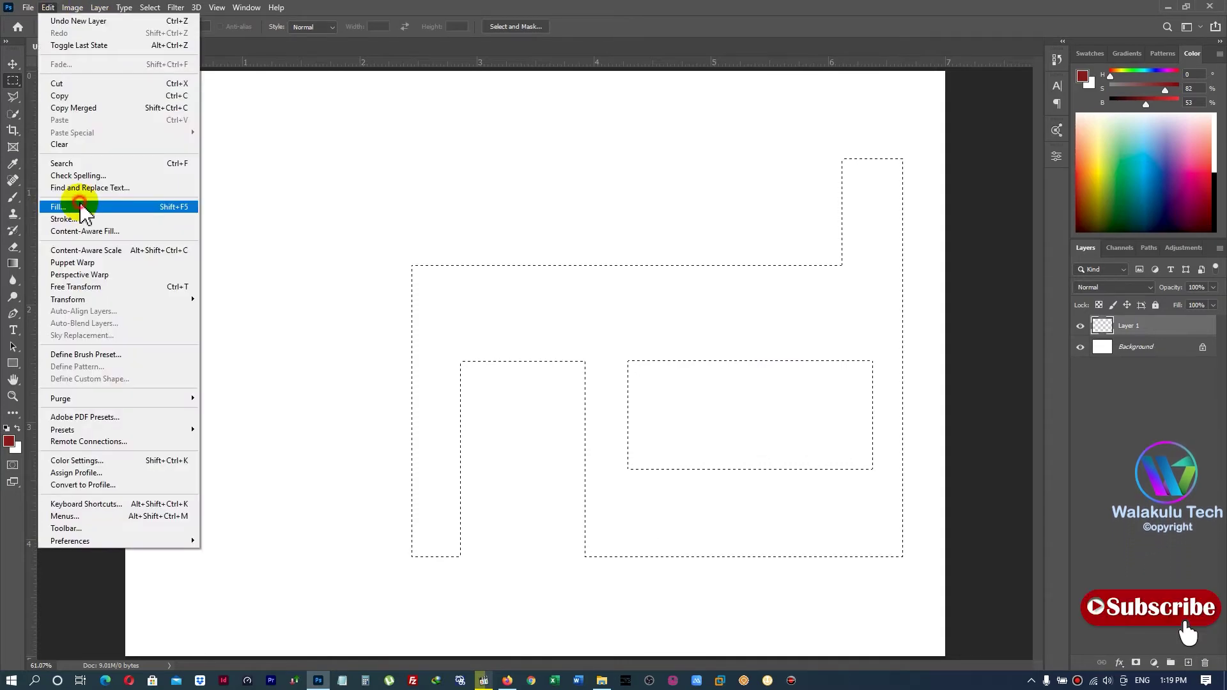
Fill the house-shaped selection with the dark red foreground color at 100% opacity in Normal mode.
{"action": "left_click", "coordinate": [77, 207]}
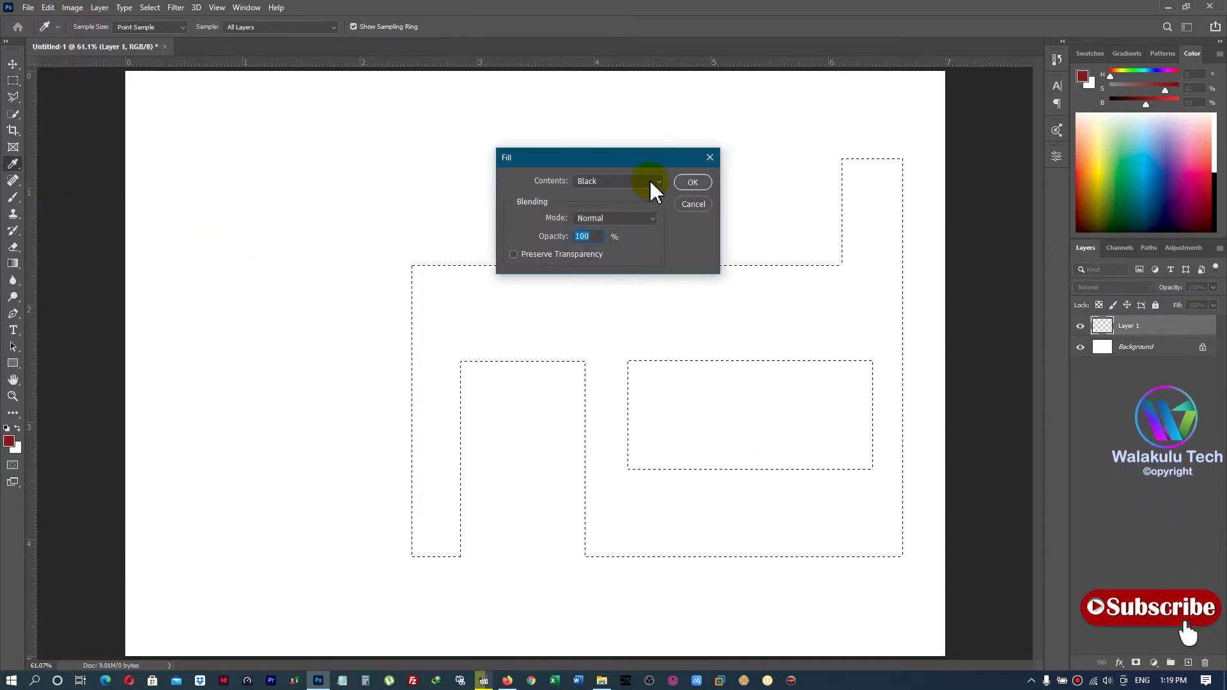
{"action": "left_click", "coordinate": [652, 183]}
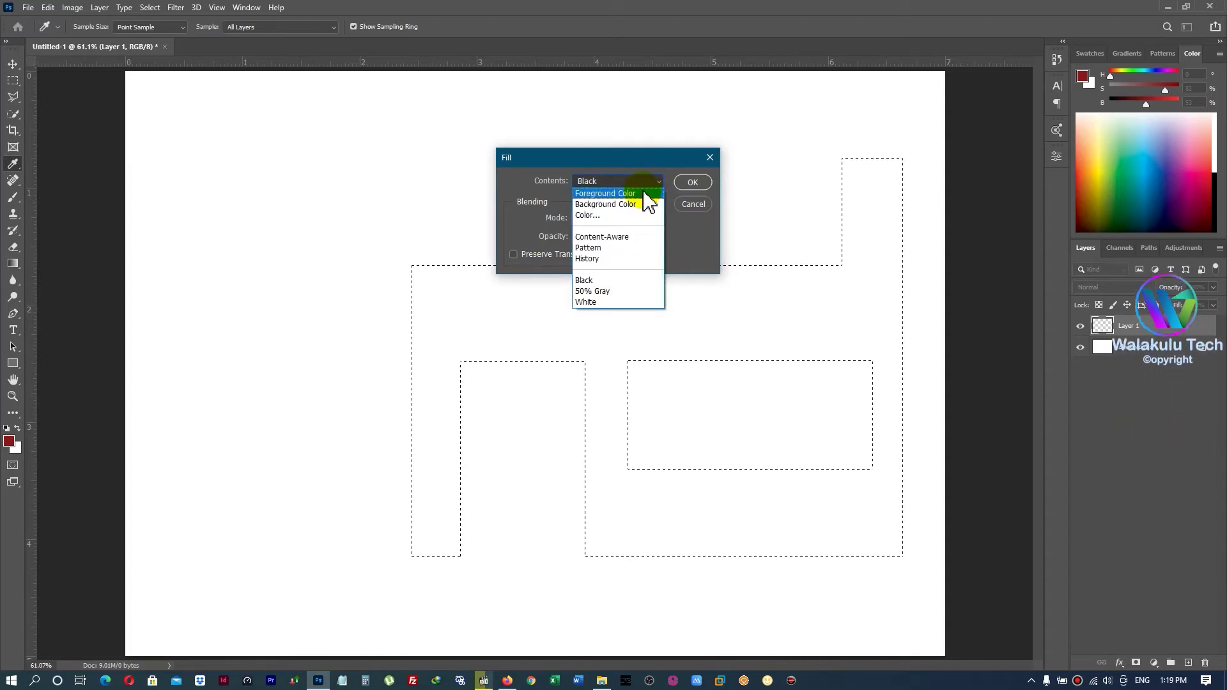
{"action": "left_click", "coordinate": [644, 193]}
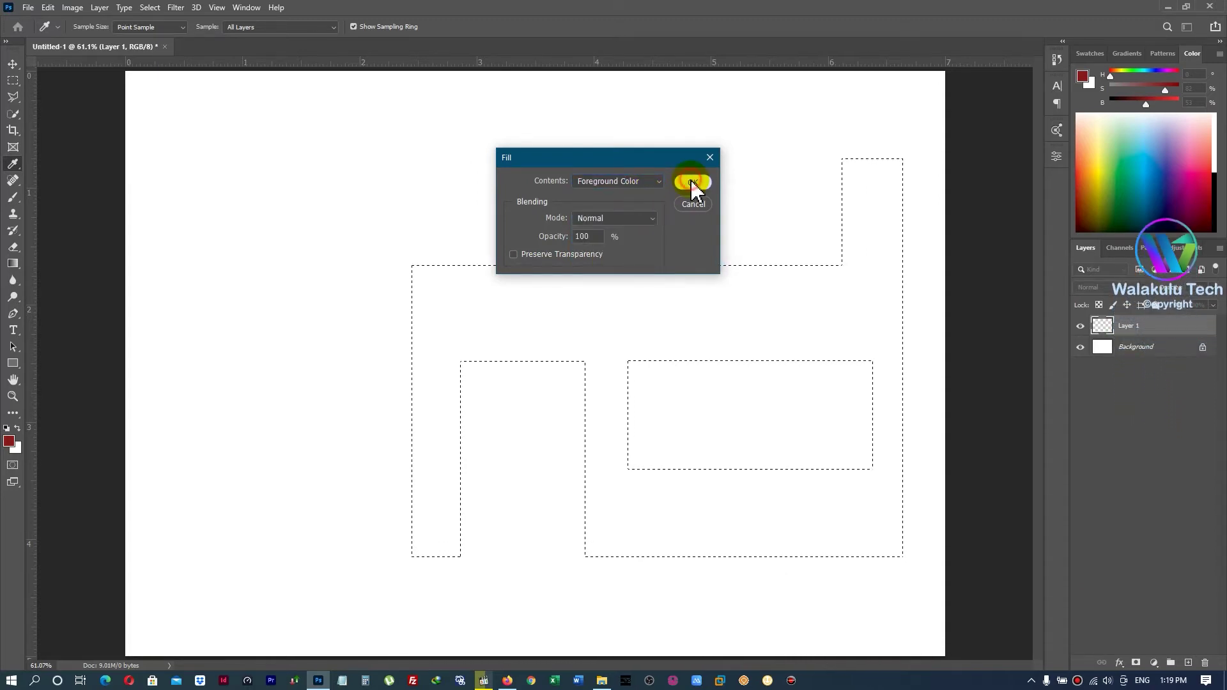
{"action": "left_click", "coordinate": [691, 181]}
Return the Rectangular Marquee tool to new-selection mode and deselect the filled house shape.
{"action": "key", "text": "m"}
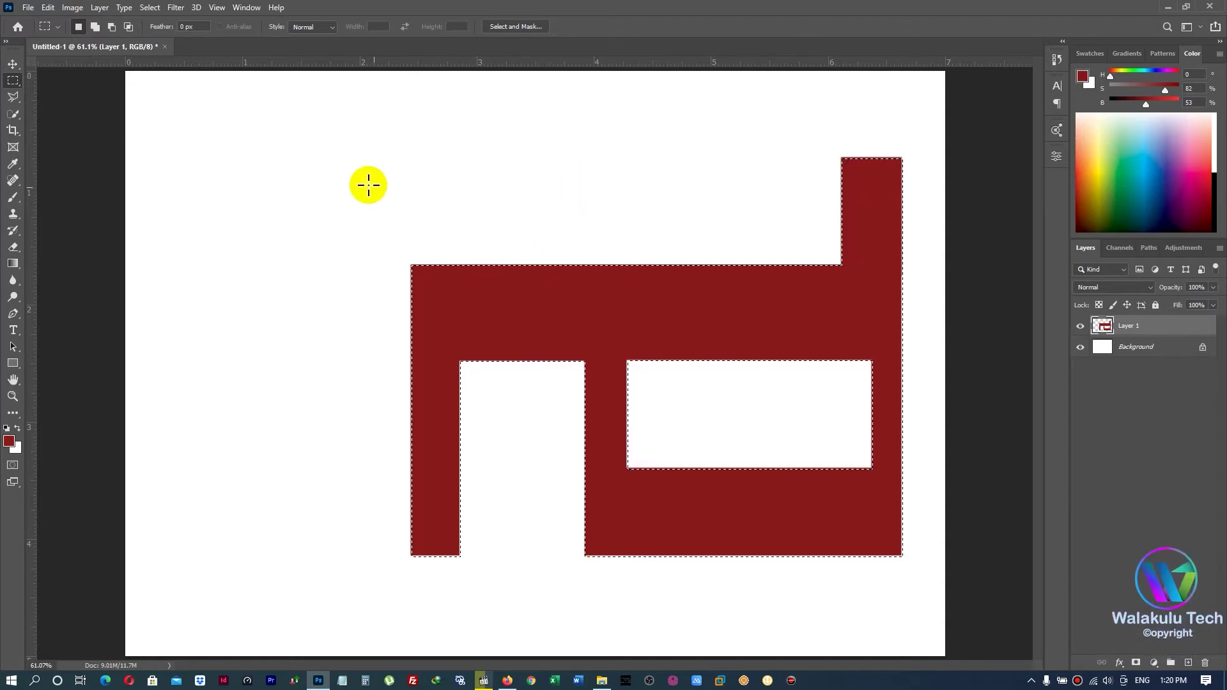
{"action": "left_click", "coordinate": [94, 26]}
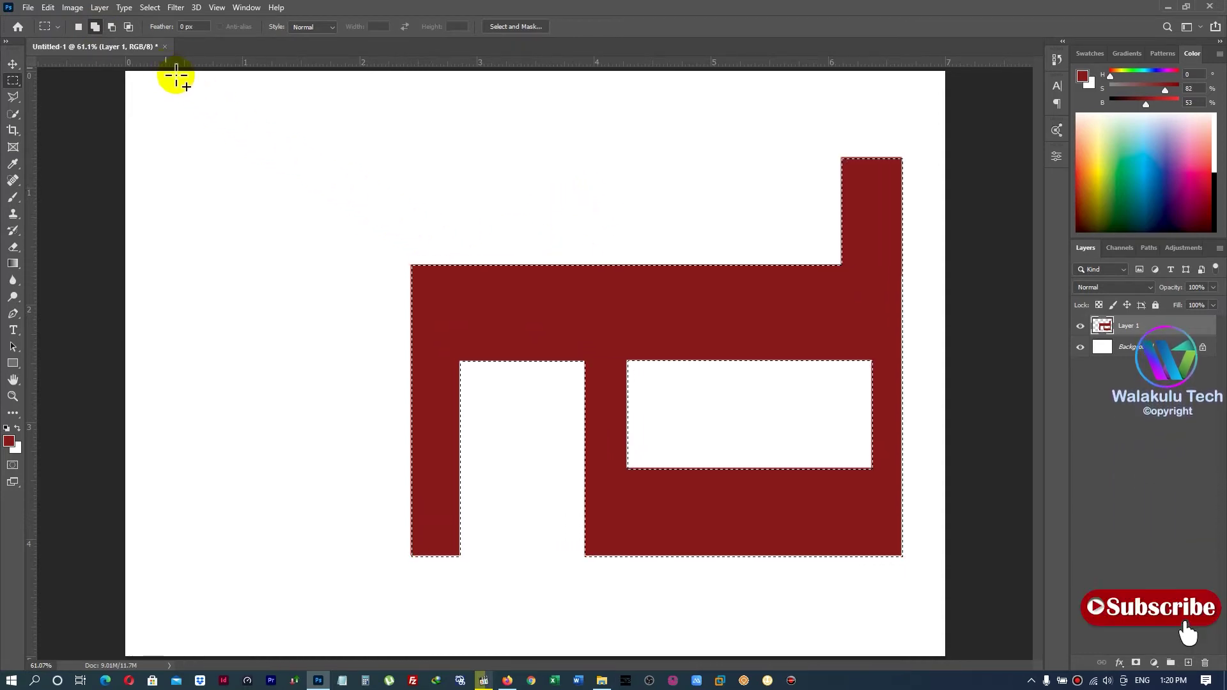
{"action": "left_click", "coordinate": [78, 28]}
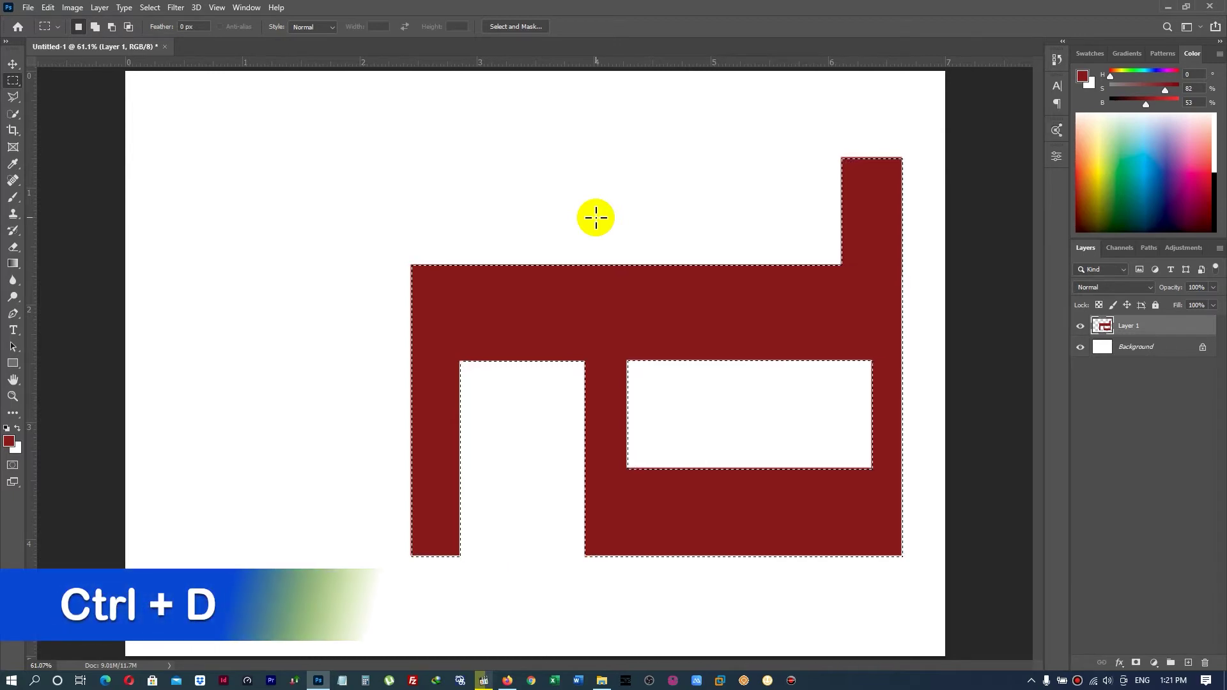
{"action": "key", "text": "ctrl+d"}
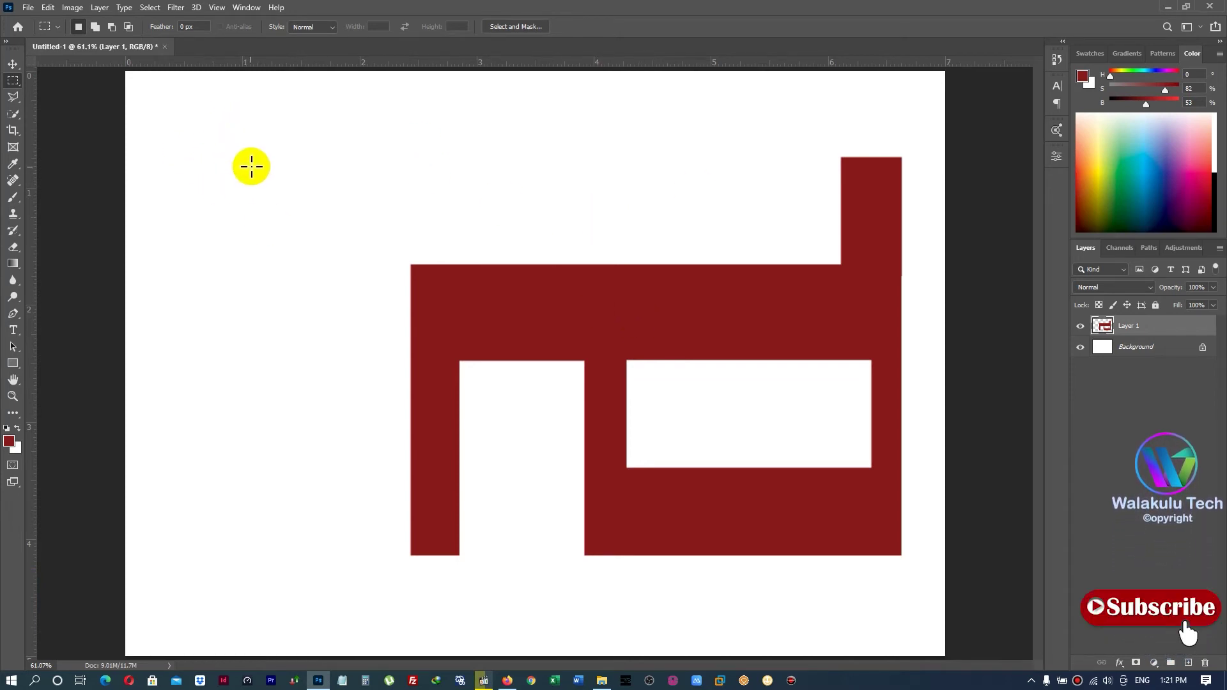
Draw a perfectly circular selection with the Elliptical Marquee tool in the empty sky at the upper left of the house.
{"action": "right_click", "coordinate": [13, 84]}
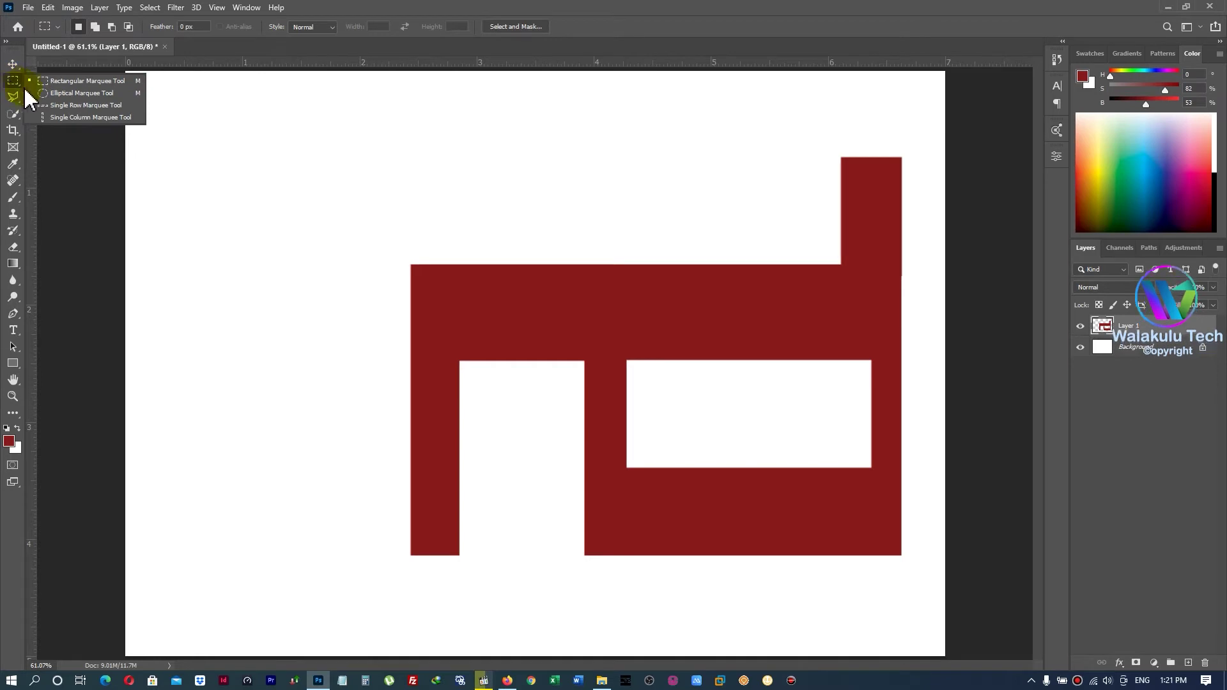
{"action": "left_click", "coordinate": [13, 84]}
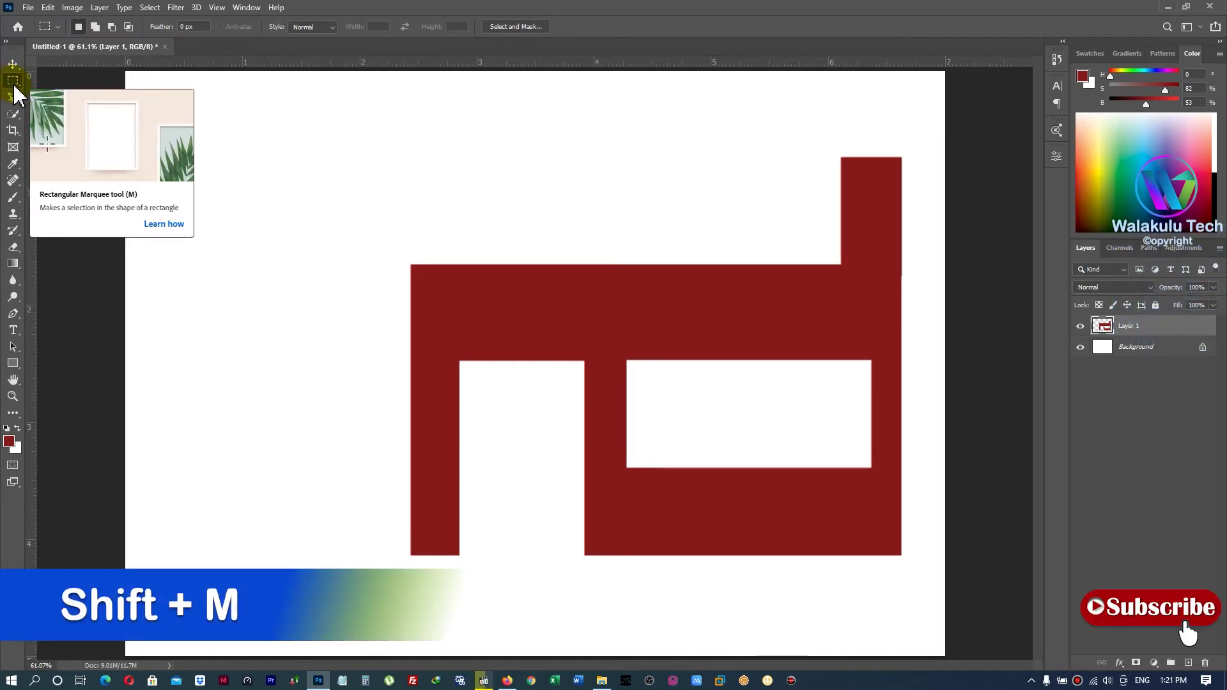
{"action": "key", "text": "shift+m"}
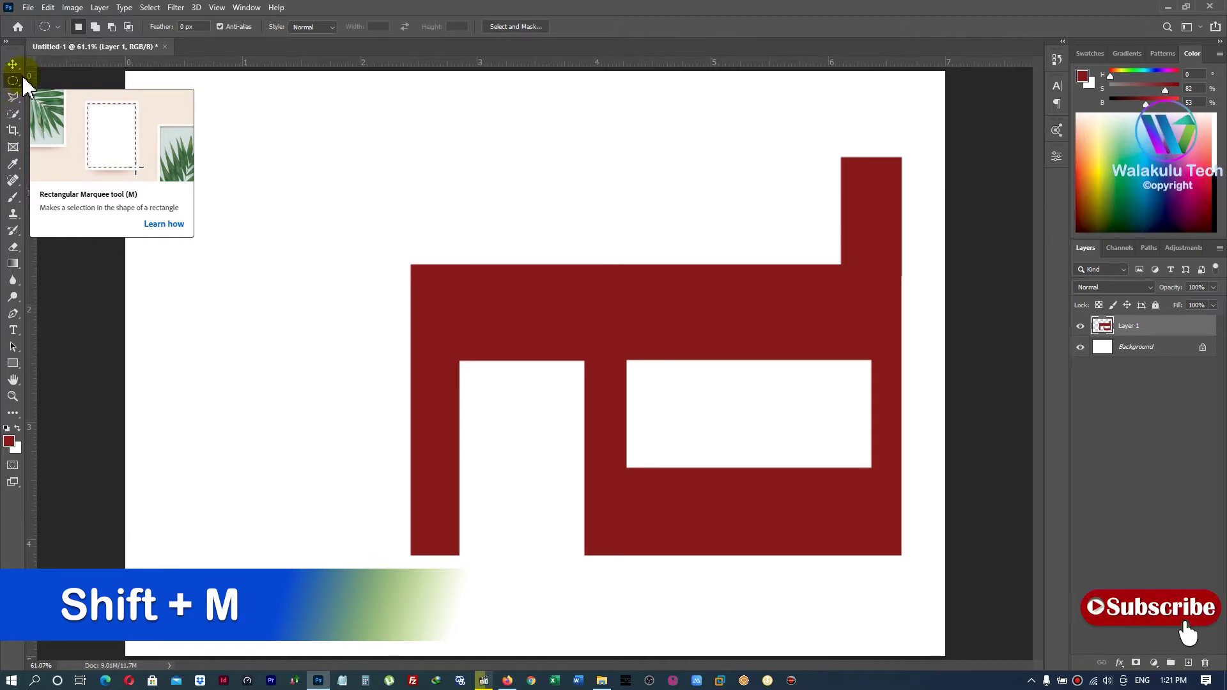
{"action": "right_click", "coordinate": [13, 81]}
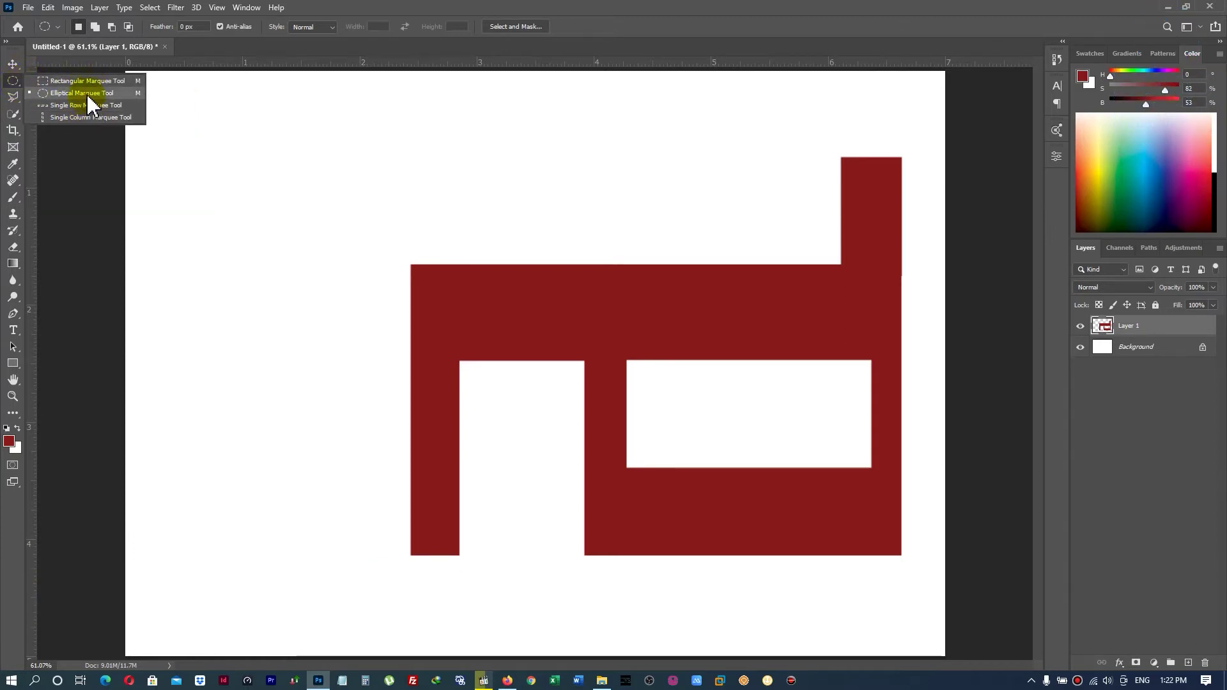
{"action": "left_click", "coordinate": [89, 94]}
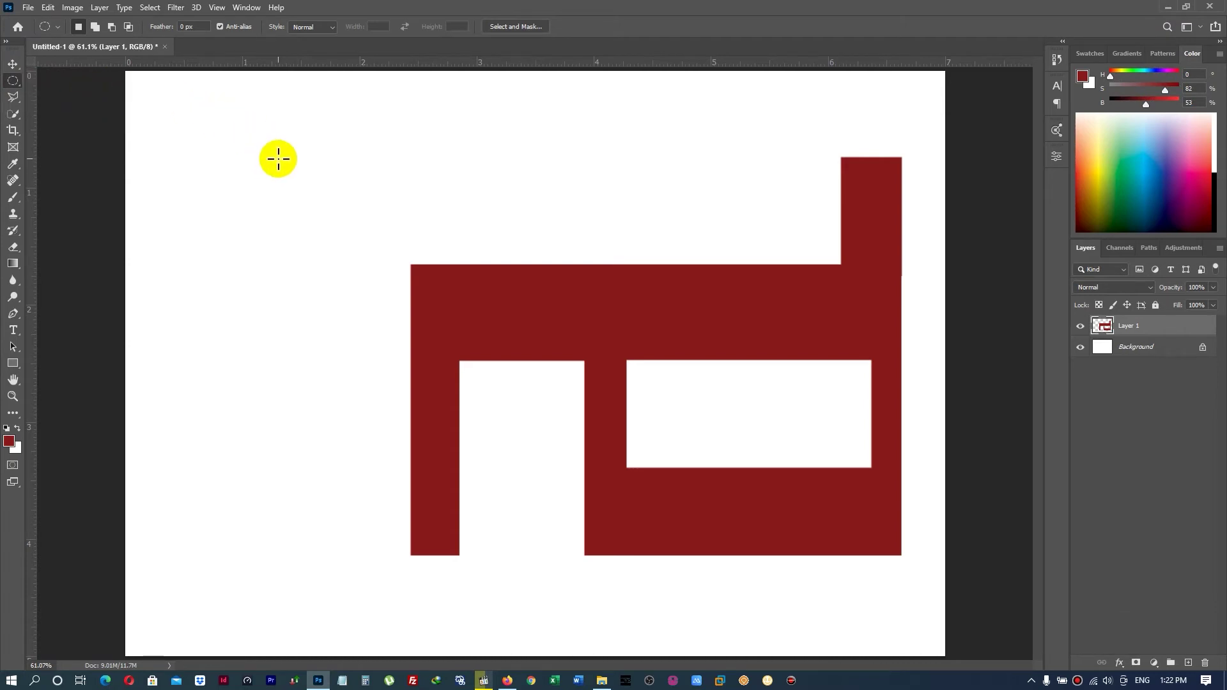
{"action": "left_click_drag", "start_coordinate": [181, 117], "coordinate": [315, 211]}
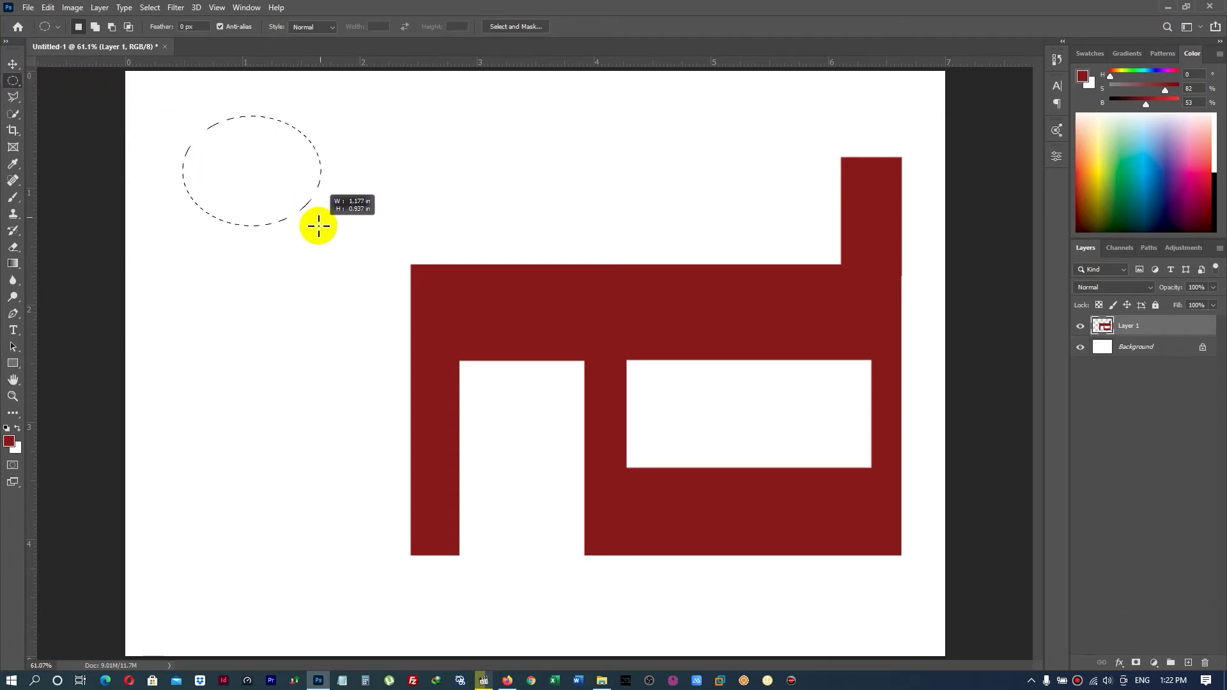
{"action": "mouse_move", "coordinate": [326, 218]}
{"action": "left_mouse_down"}
{"action": "mouse_move", "coordinate": [329, 199]}
{"action": "mouse_move", "coordinate": [343, 222]}
{"action": "left_mouse_up"}
{"action": "mouse_move", "coordinate": [335, 179]}
{"action": "left_mouse_down"}
{"action": "mouse_move", "coordinate": [359, 223]}
{"action": "mouse_move", "coordinate": [332, 200]}
{"action": "mouse_move", "coordinate": [343, 203]}
{"action": "left_mouse_up"}
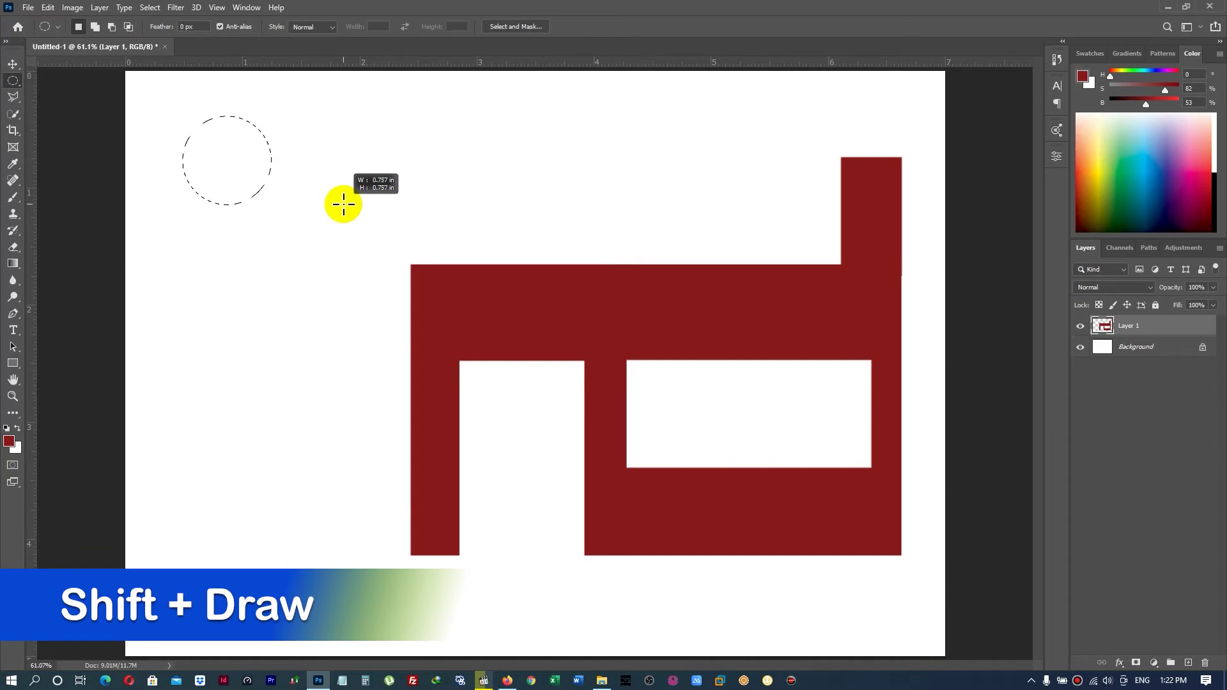
{"action": "mouse_move", "coordinate": [378, 234]}
{"action": "left_mouse_down"}
{"action": "mouse_move", "coordinate": [392, 249]}
{"action": "mouse_move", "coordinate": [356, 217]}
{"action": "mouse_move", "coordinate": [373, 232]}
{"action": "mouse_move", "coordinate": [358, 217]}
{"action": "mouse_move", "coordinate": [375, 210]}
{"action": "mouse_move", "coordinate": [419, 235]}
{"action": "mouse_move", "coordinate": [361, 254]}
{"action": "mouse_move", "coordinate": [345, 200]}
{"action": "mouse_move", "coordinate": [395, 198]}
{"action": "mouse_move", "coordinate": [405, 247]}
{"action": "mouse_move", "coordinate": [380, 225]}
{"action": "mouse_move", "coordinate": [393, 231]}
{"action": "left_mouse_up"}
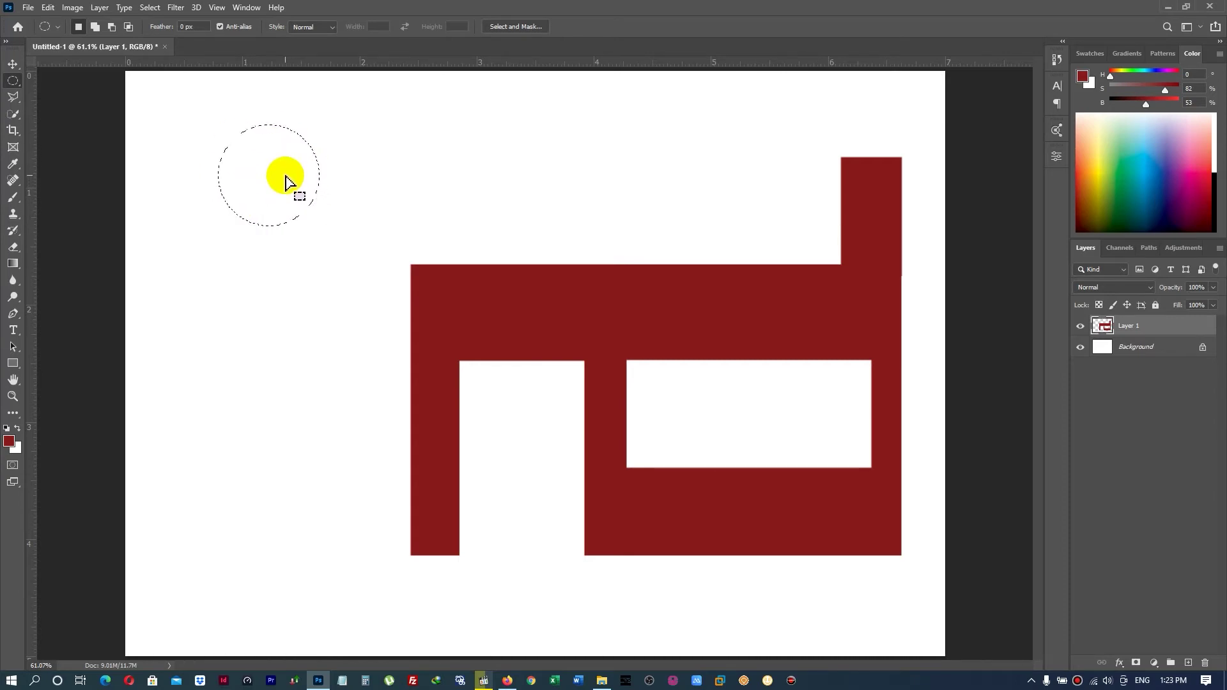
Add a new layer and set the foreground color to the 40% Gray swatch from the Grayscale group.
{"action": "left_click", "coordinate": [1187, 663]}
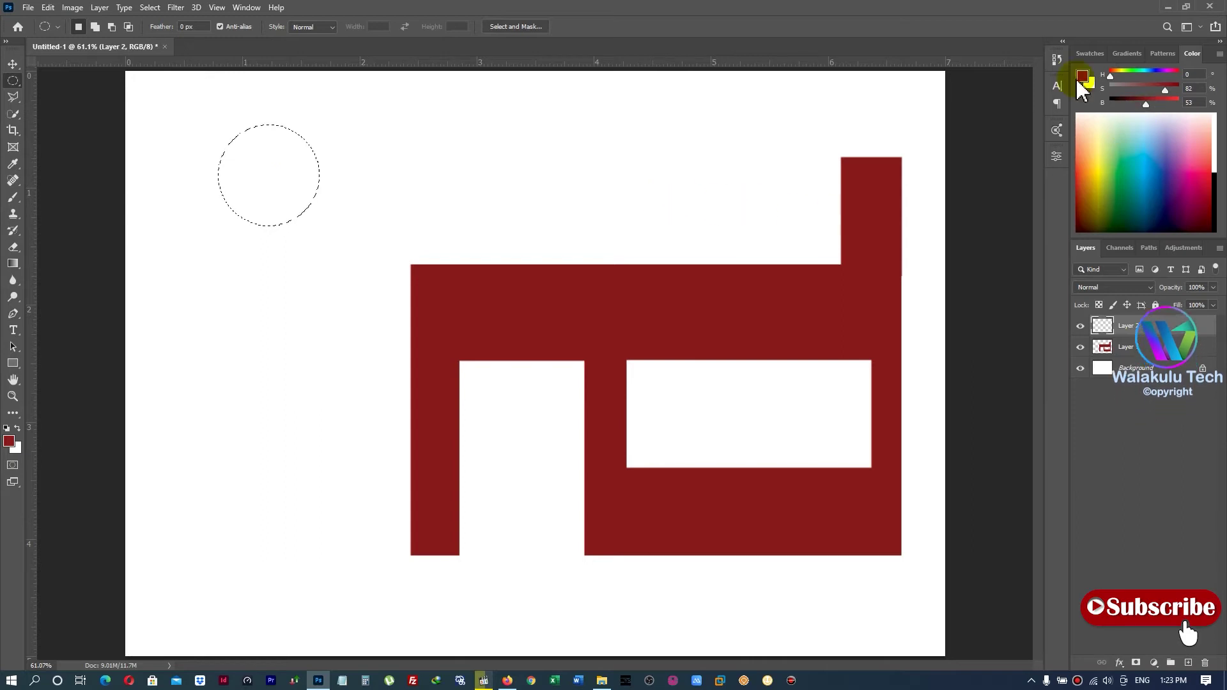
{"action": "left_click", "coordinate": [1091, 53]}
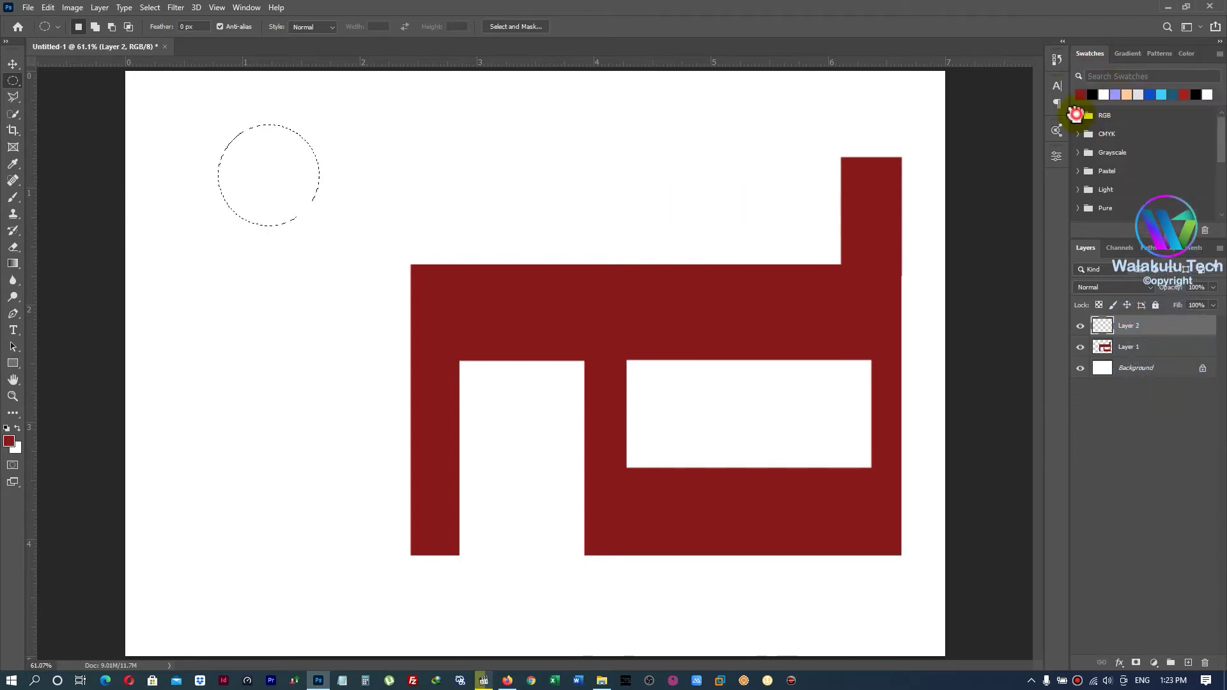
{"action": "left_click", "coordinate": [1077, 116]}
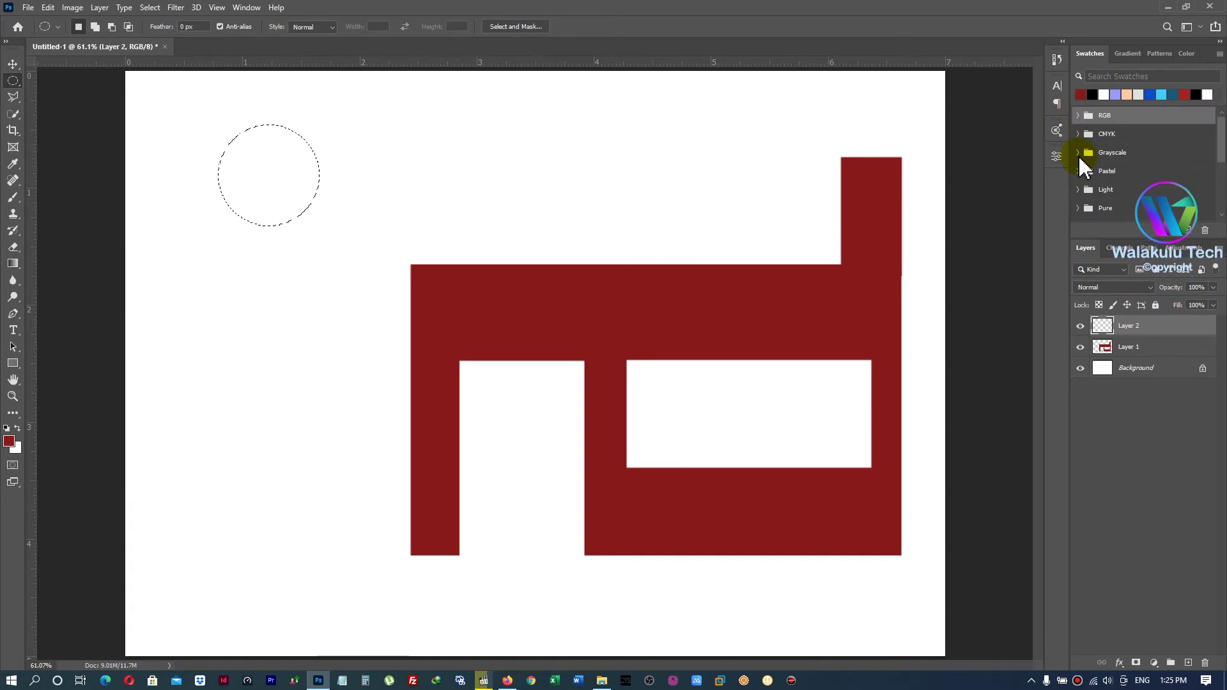
{"action": "left_click", "coordinate": [1078, 153]}
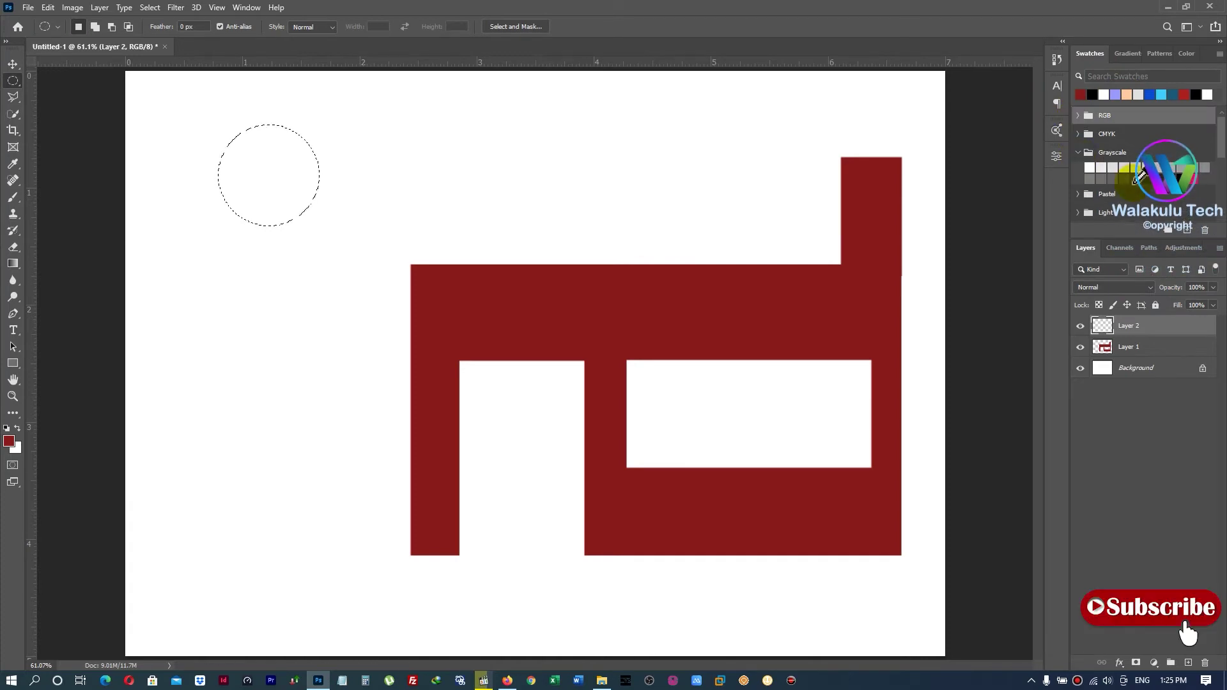
{"action": "left_click", "coordinate": [1176, 166]}
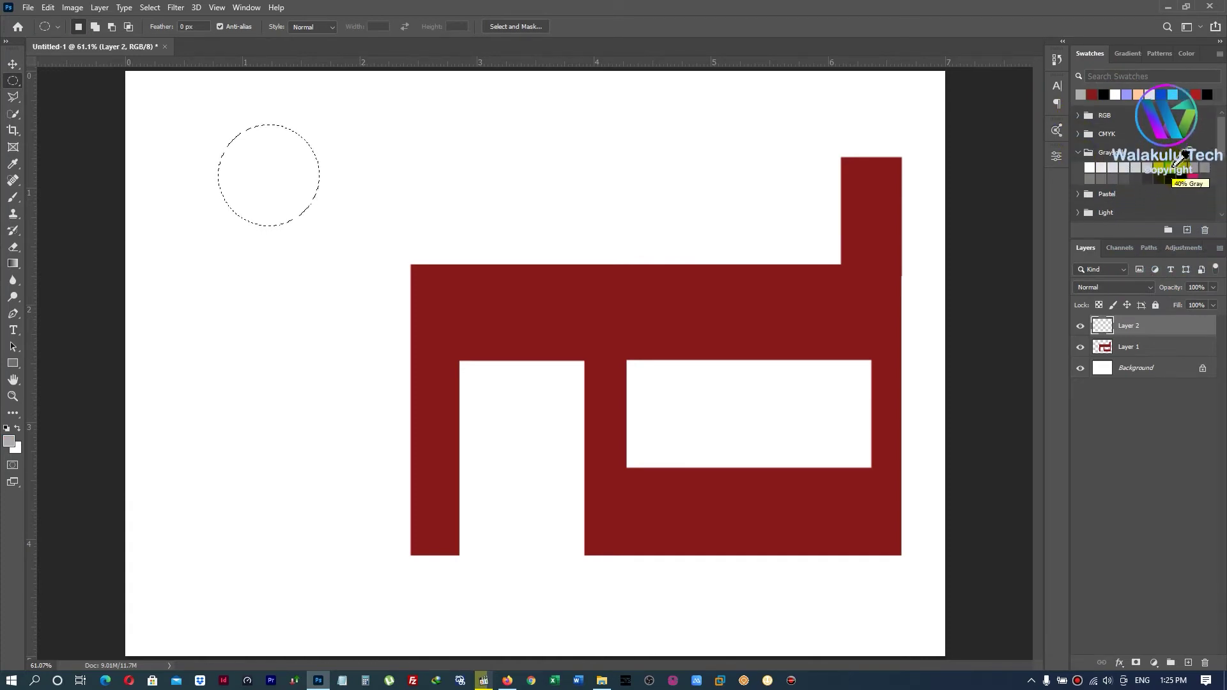
Fill the circular selection with the foreground color, then offset the selection diagonally and delete its contents to leave a crescent moon.
{"action": "left_click", "coordinate": [48, 8]}
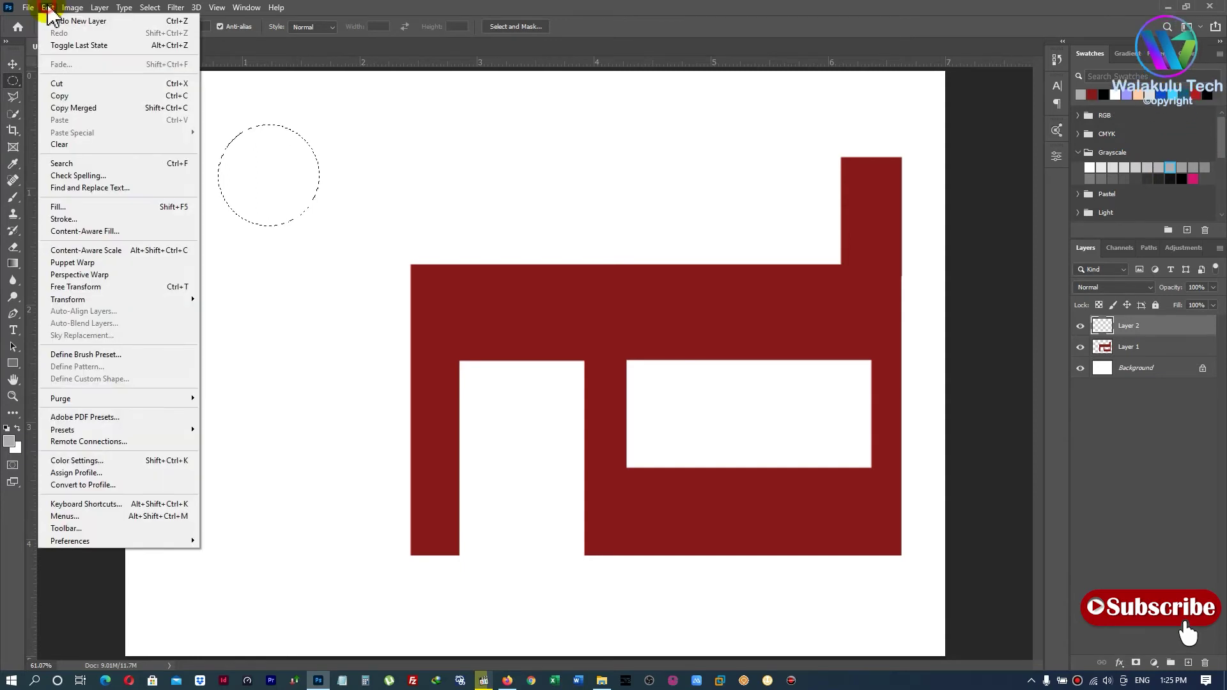
{"action": "left_click", "coordinate": [83, 209]}
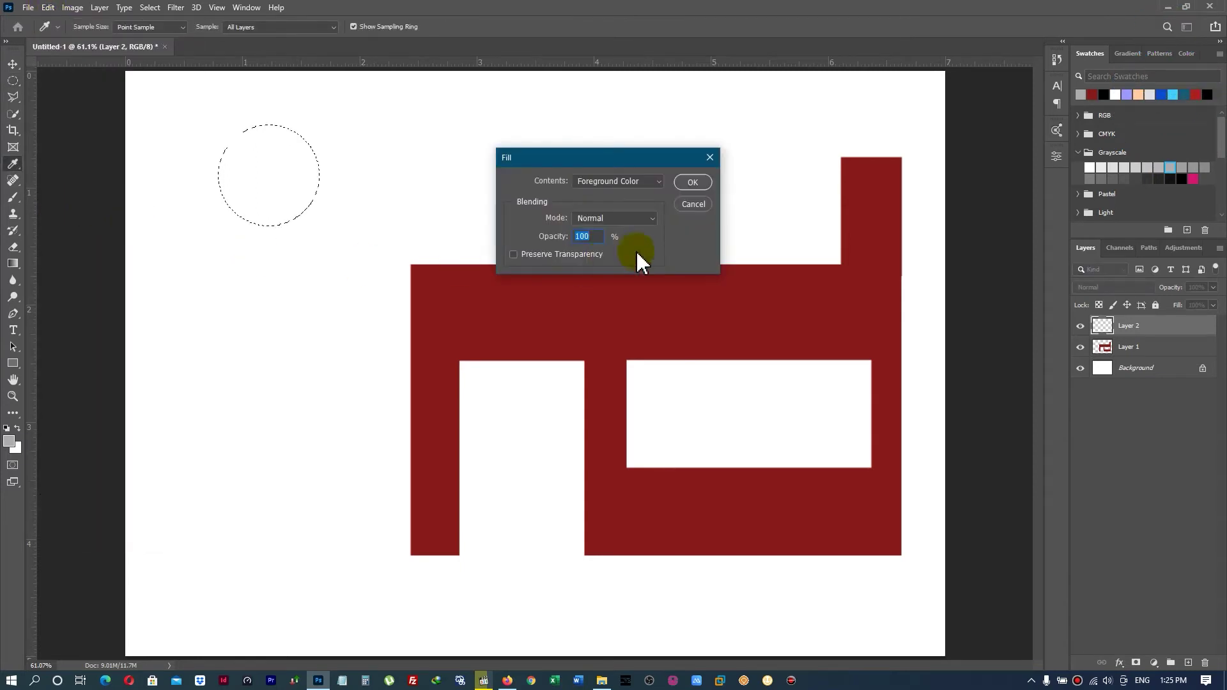
{"action": "left_click", "coordinate": [687, 183]}
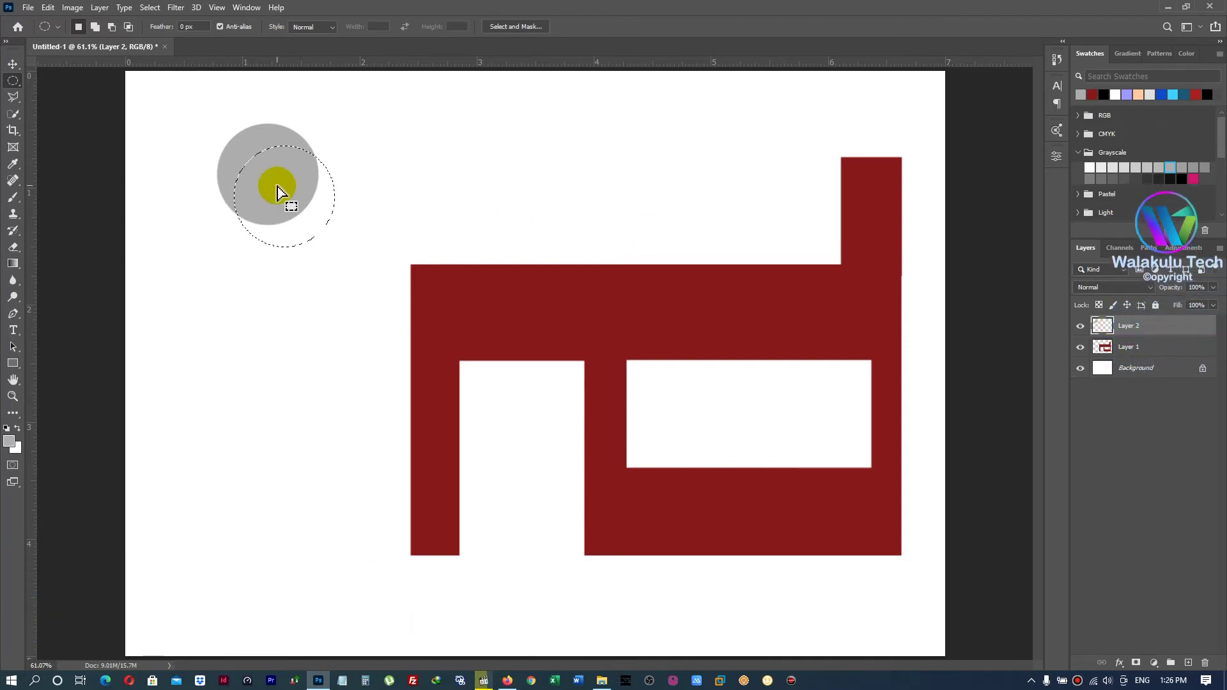
{"action": "key", "text": "Delete"}
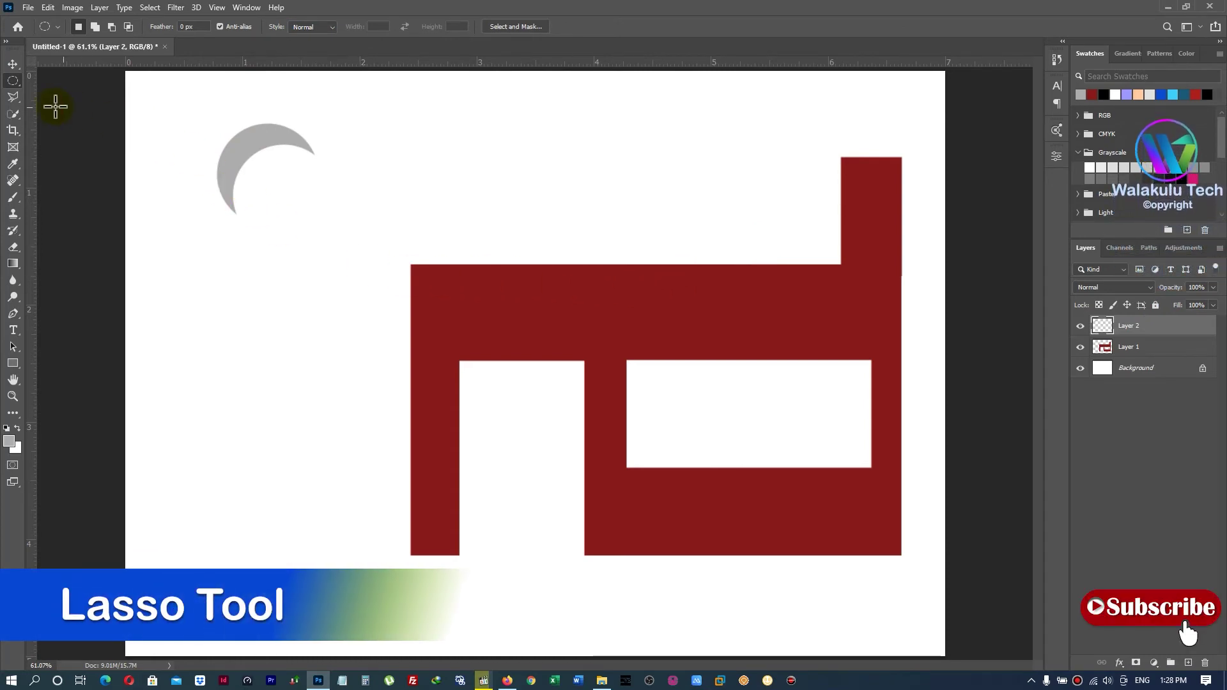
Draw a freehand Lasso selection of the ground along the canvas bottom, with a jagged grass edge on both sides of the house.
{"action": "left_click", "coordinate": [13, 99]}
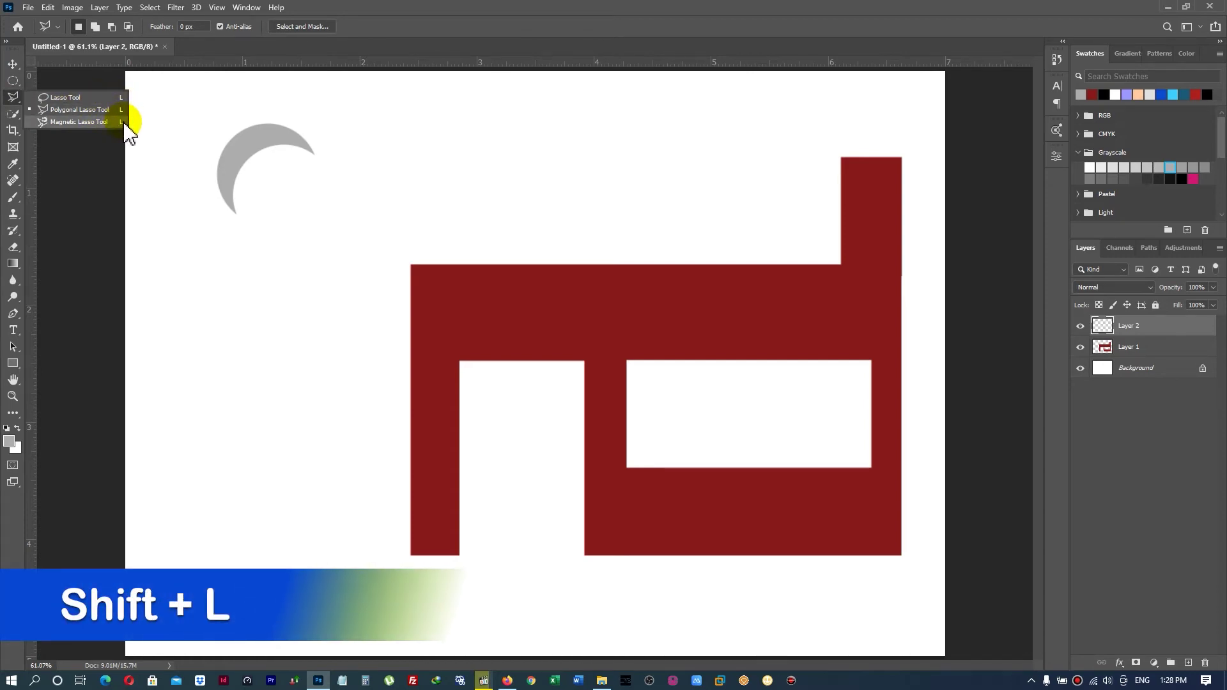
{"action": "left_click", "coordinate": [115, 99]}
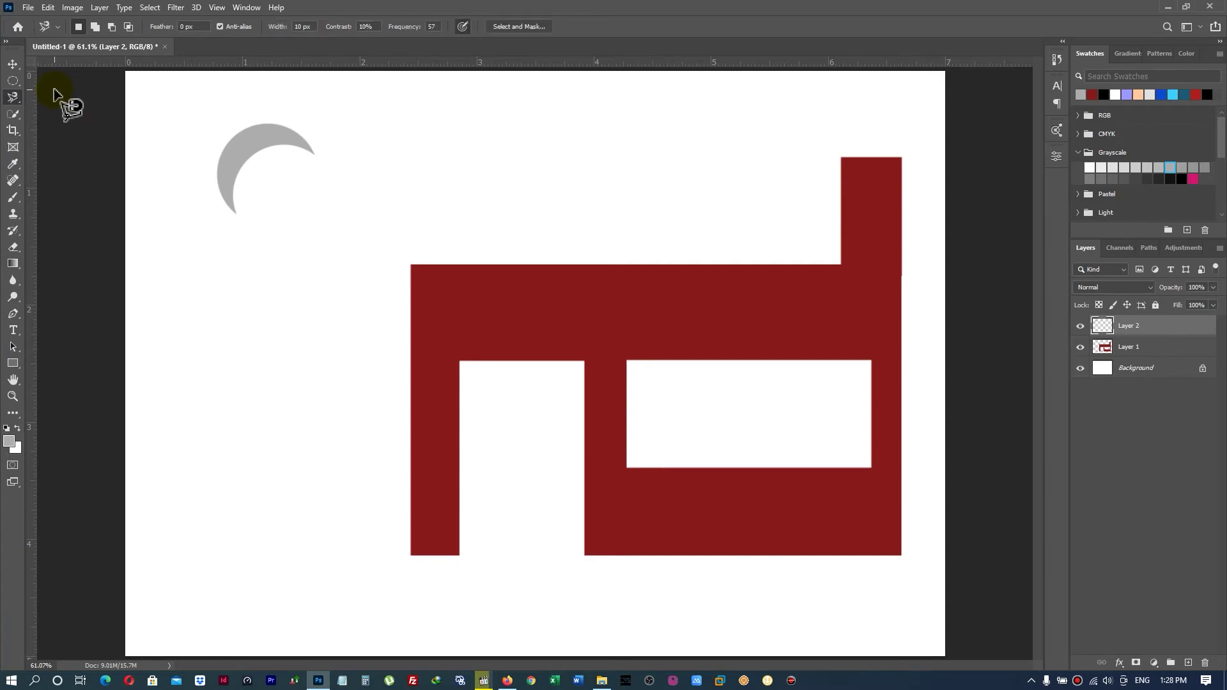
{"action": "key", "text": "shift+l"}
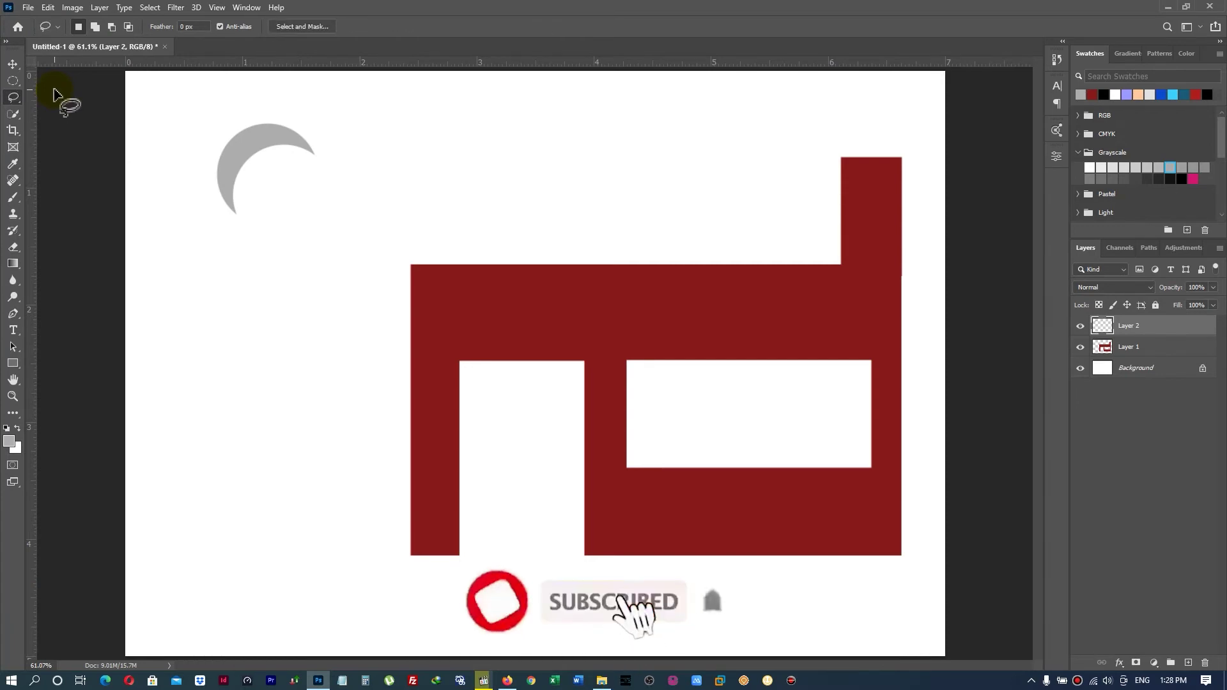
{"action": "left_click", "coordinate": [14, 98]}
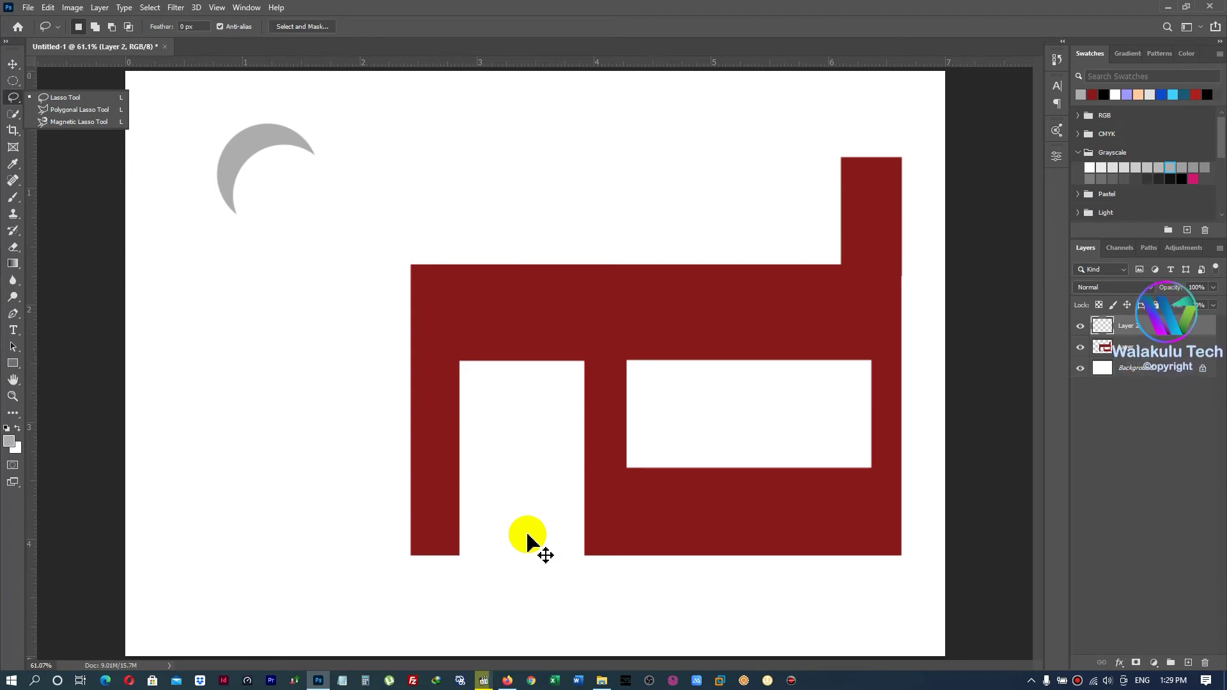
{"action": "key", "text": "ctrl+minus"}
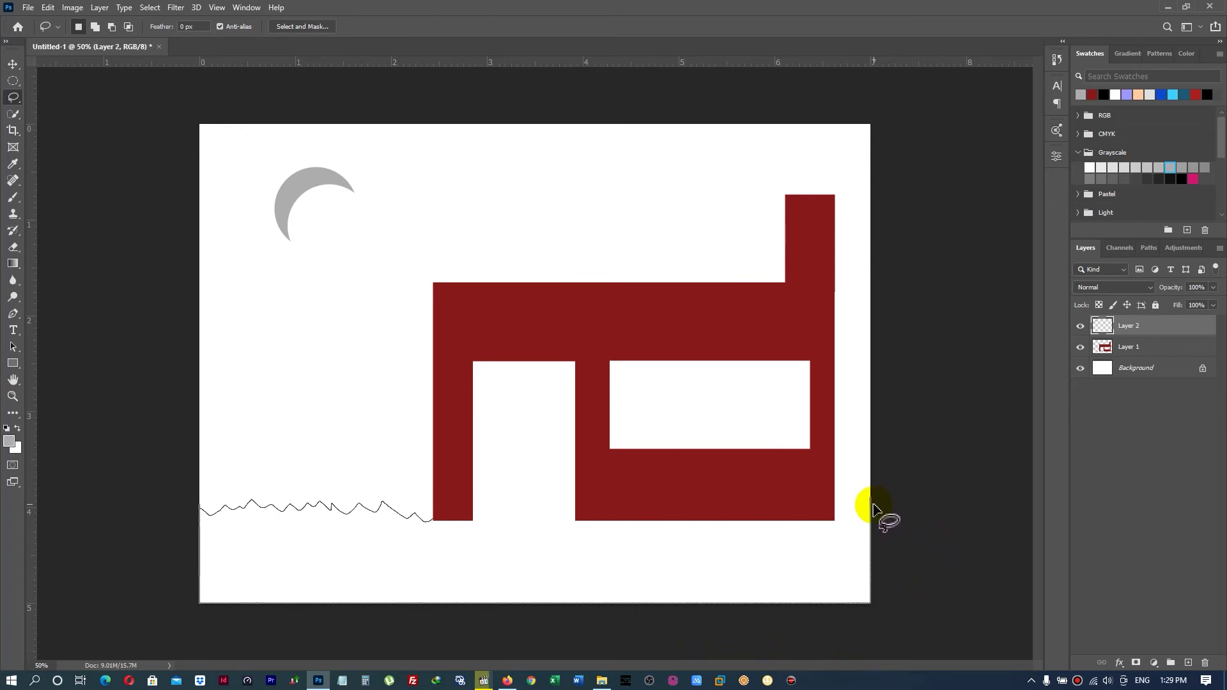
{"action": "left_click_drag", "start_coordinate": [850, 512], "coordinate": [835, 524]}
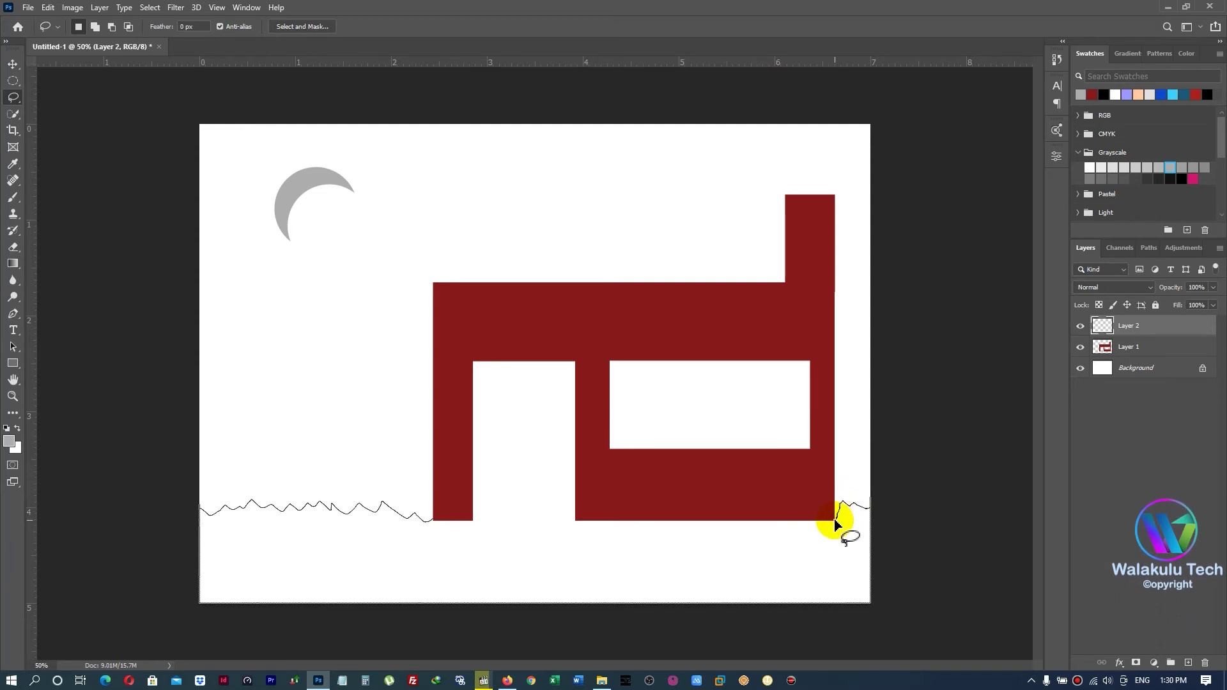
{"action": "left_click_drag", "start_coordinate": [835, 524], "coordinate": [836, 527]}
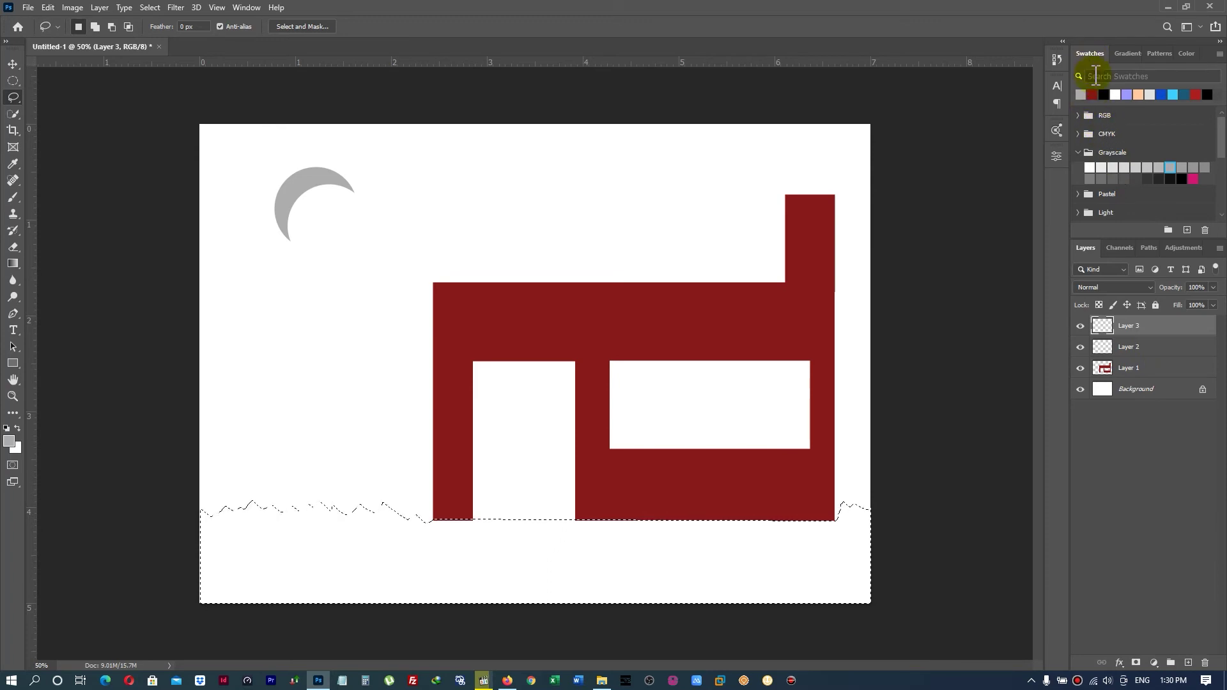
Fill the ground selection on a new layer with green from the CMYK swatches and deselect it.
{"action": "left_click", "coordinate": [1077, 135]}
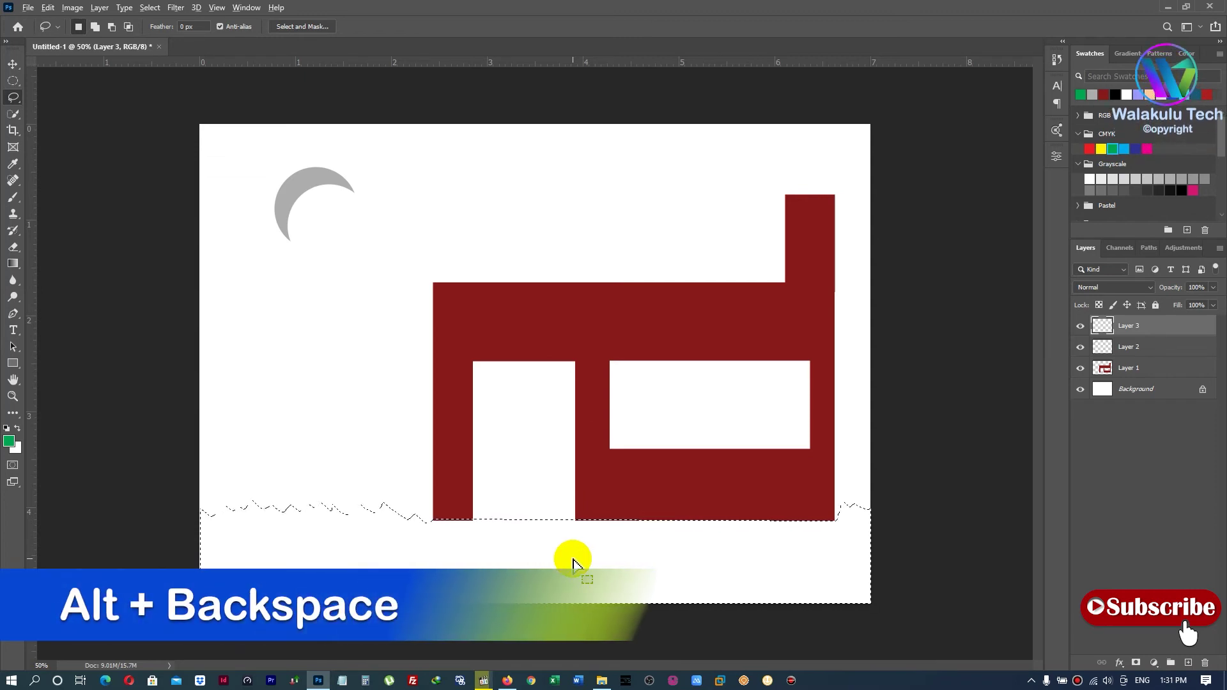
{"action": "key", "text": "alt+BackSpace"}
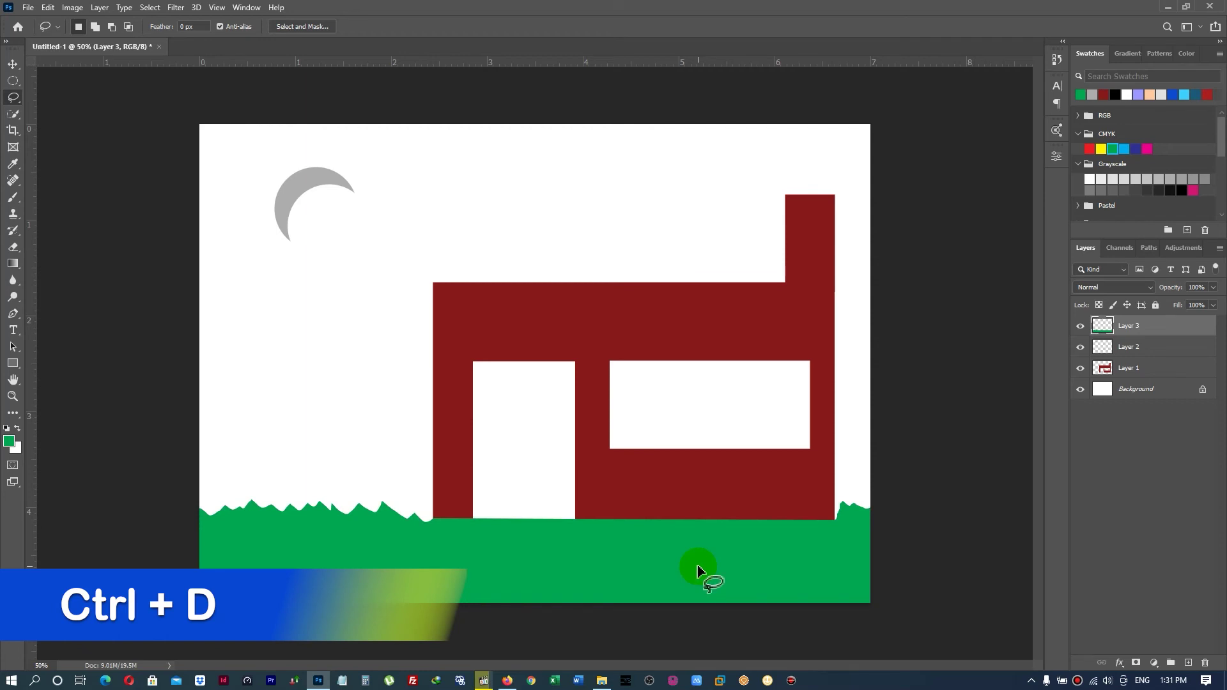
Draw a triangular roof selection with the Polygonal Lasso, its apex above the house and its base overhanging both walls at their top edge.
{"action": "right_click", "coordinate": [13, 97]}
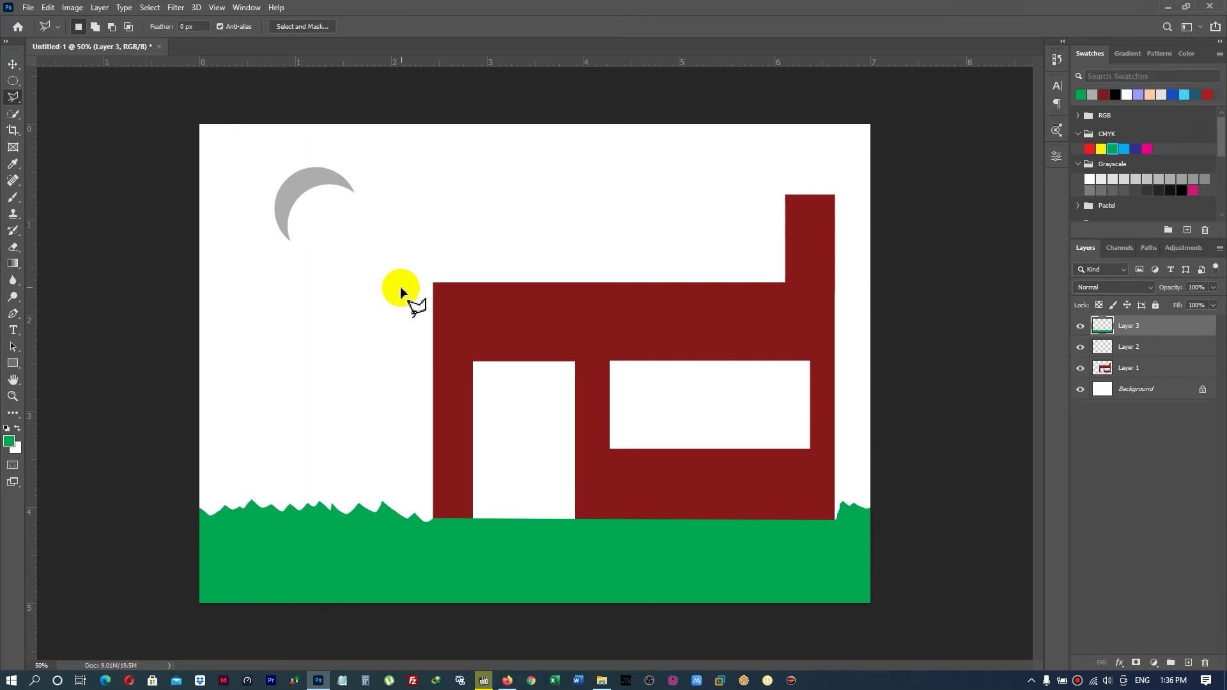
{"action": "left_click", "coordinate": [402, 285]}
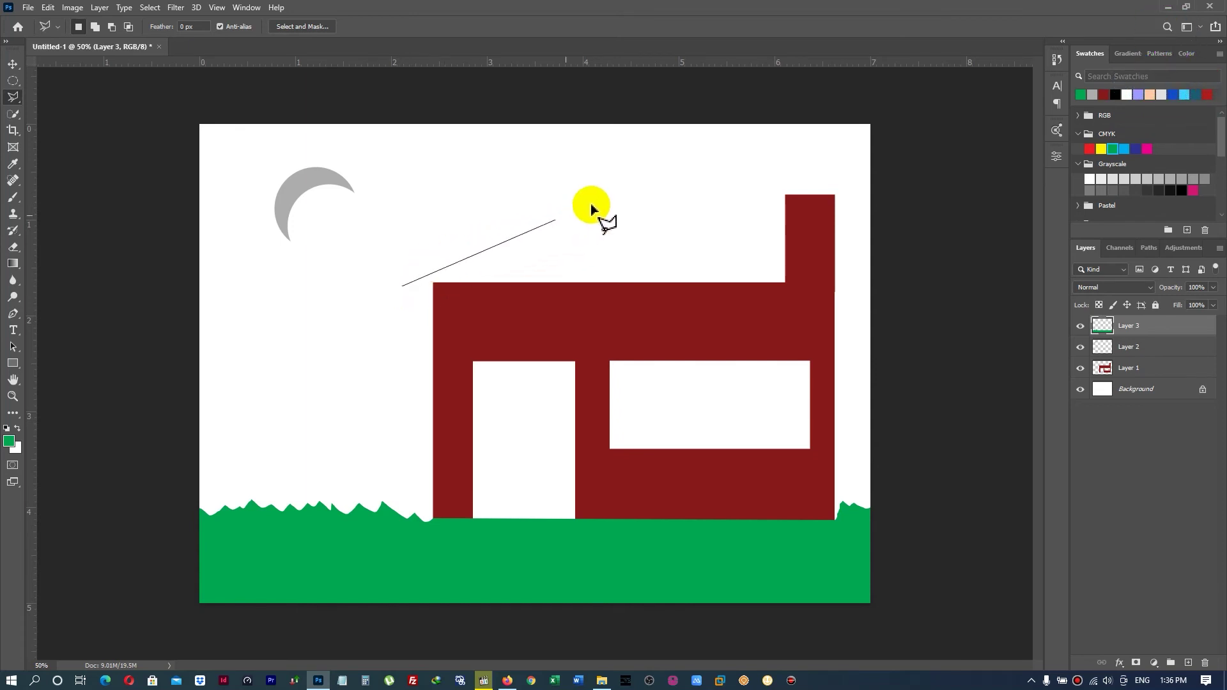
{"action": "left_click", "coordinate": [619, 171]}
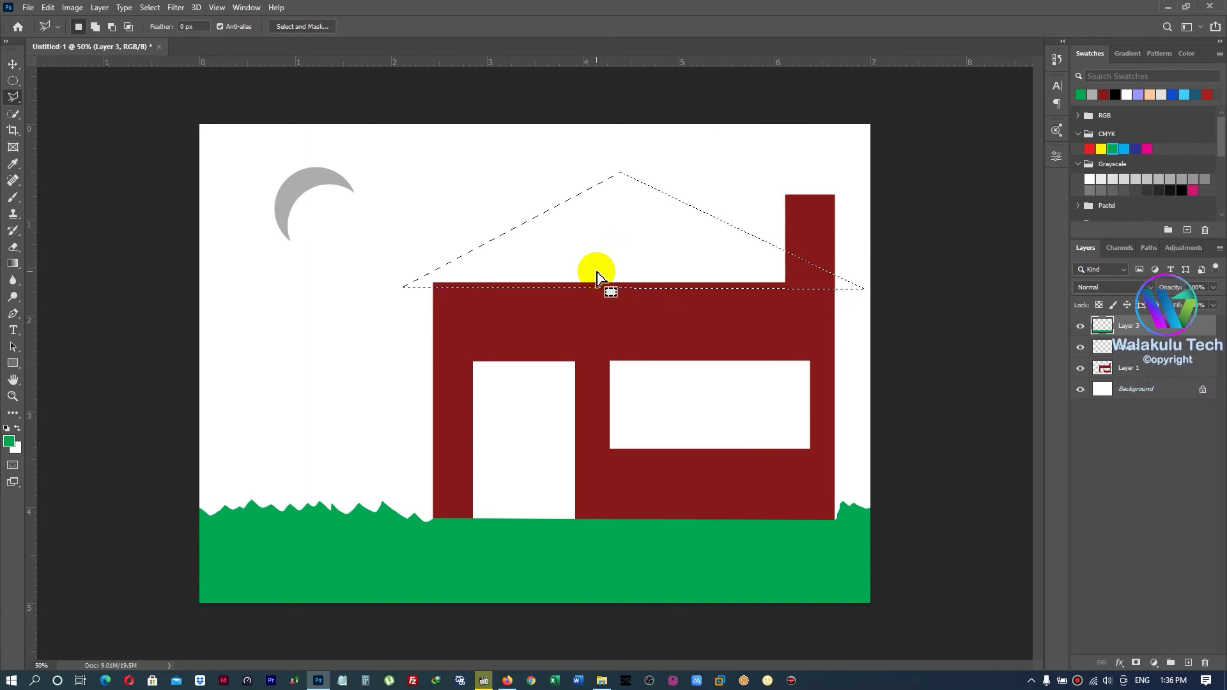
Add a new layer named roof, and rename Layer 3 as grass, Layer 2 as moon and Layer 1 as house.
{"action": "left_click", "coordinate": [1187, 662]}
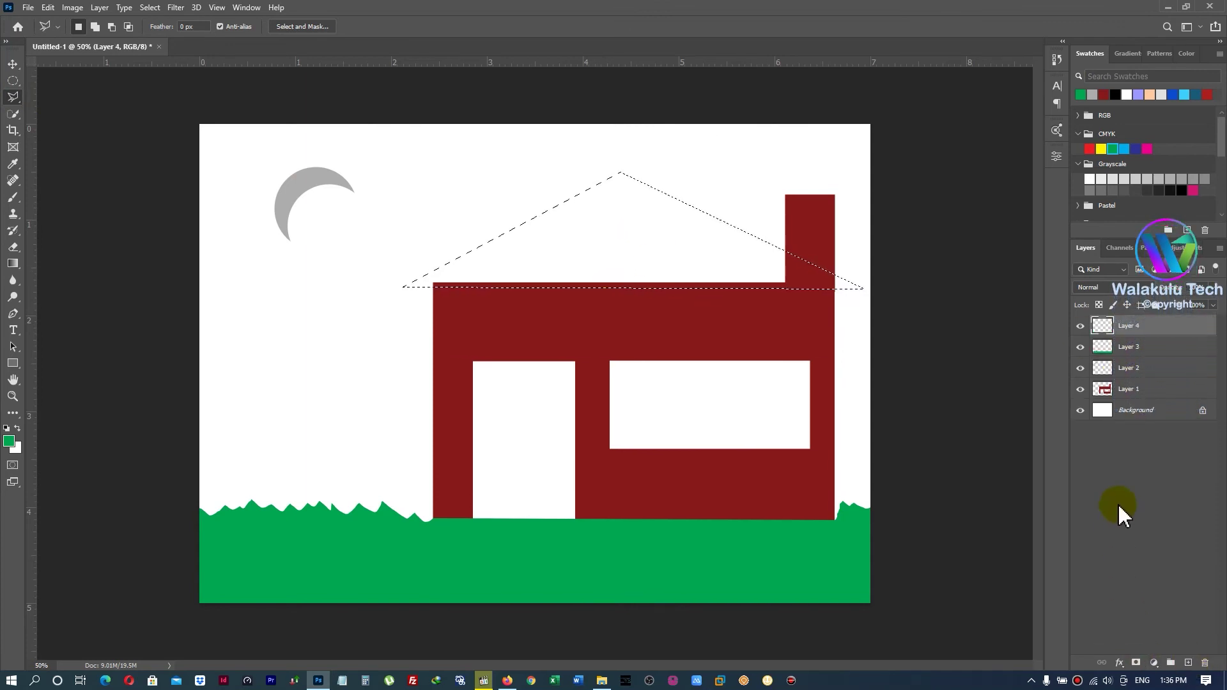
{"action": "double_click", "coordinate": [1131, 326]}
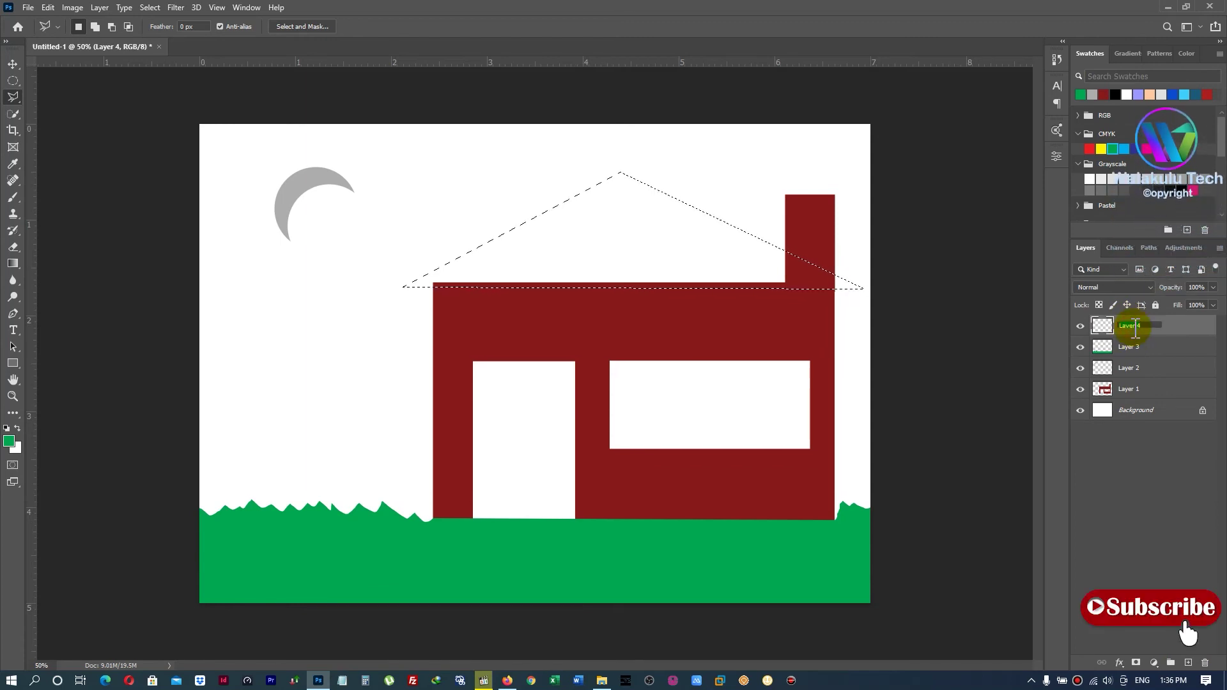
{"action": "type", "text": "roof"}
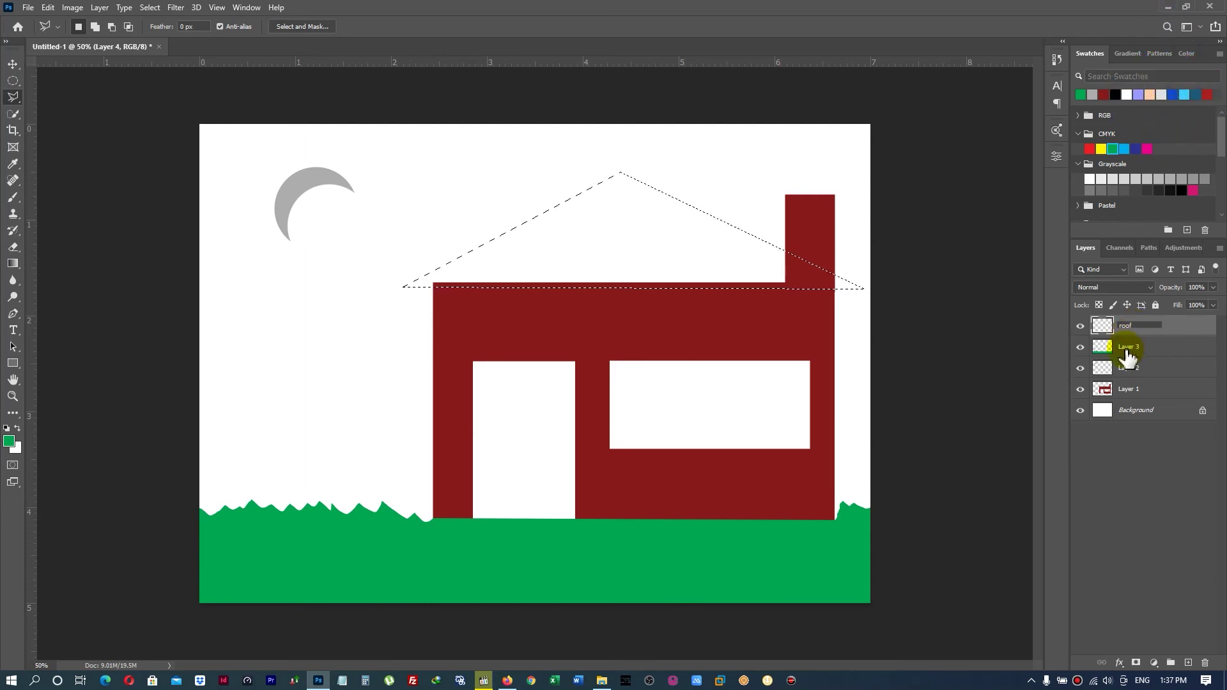
{"action": "double_click", "coordinate": [1131, 348]}
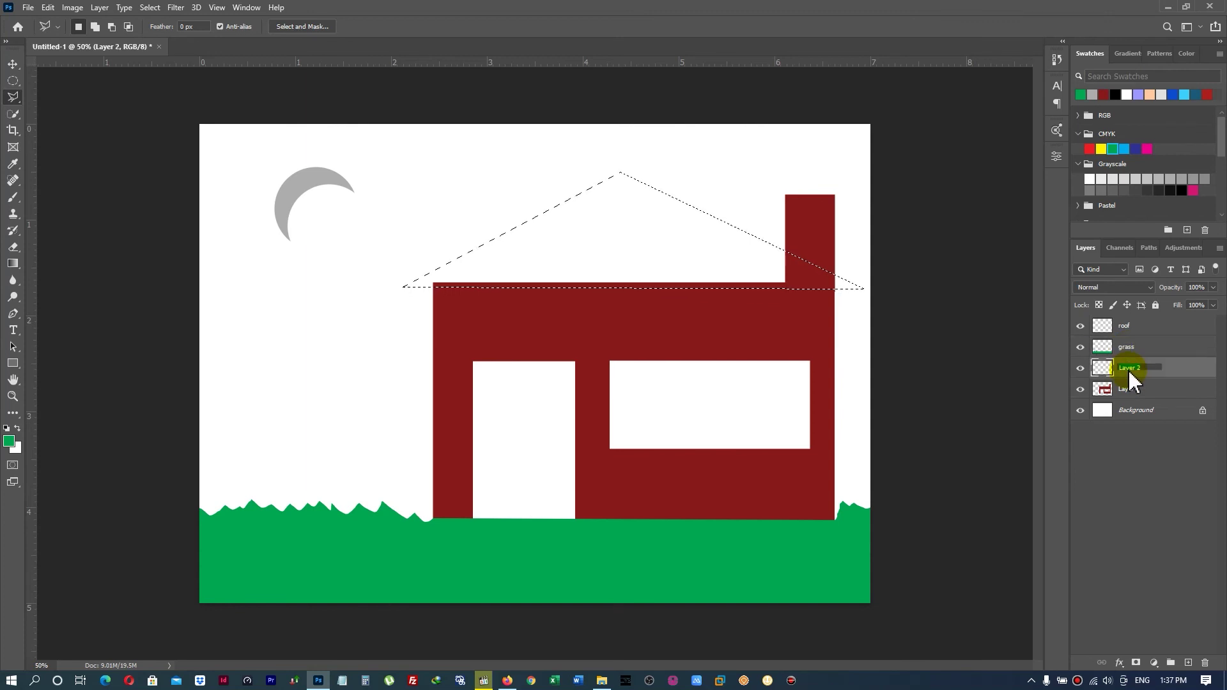
{"action": "left_click", "coordinate": [1130, 369]}
{"action": "type", "text": "moon"}
{"action": "double_click", "coordinate": [1130, 389]}
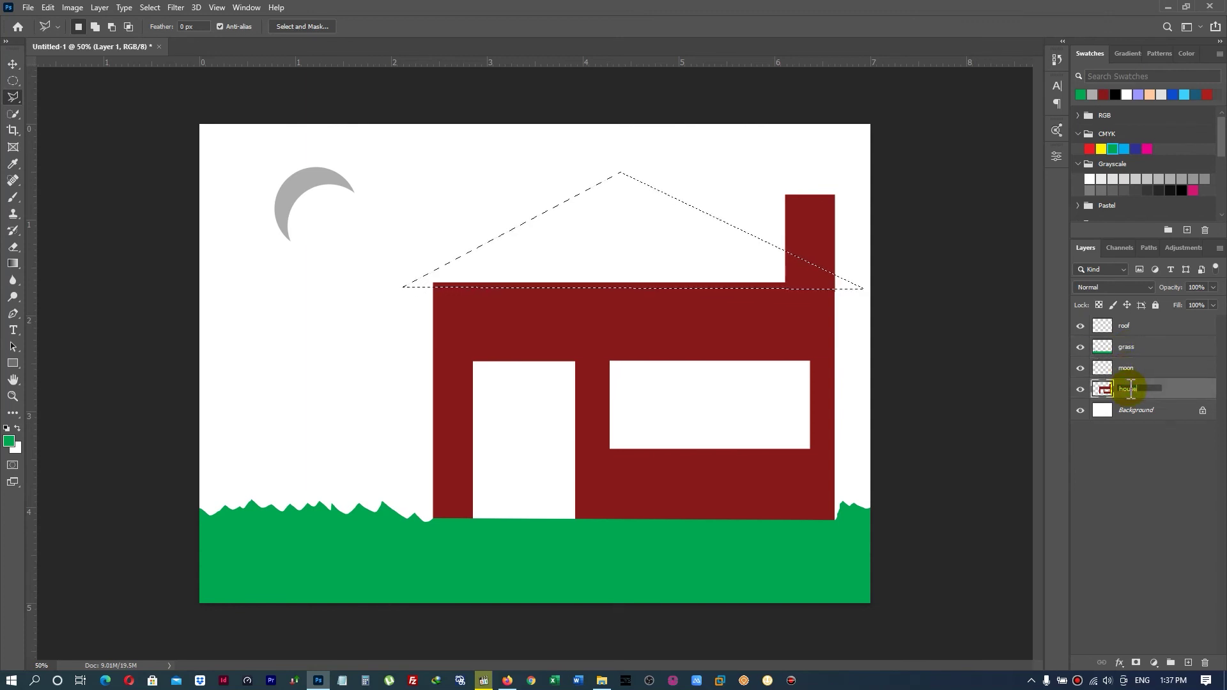
Fill the triangular selection with light peach on the roof layer, deselect it, and move the roof up slightly to meet the wall's top edge.
{"action": "left_click", "coordinate": [1120, 333]}
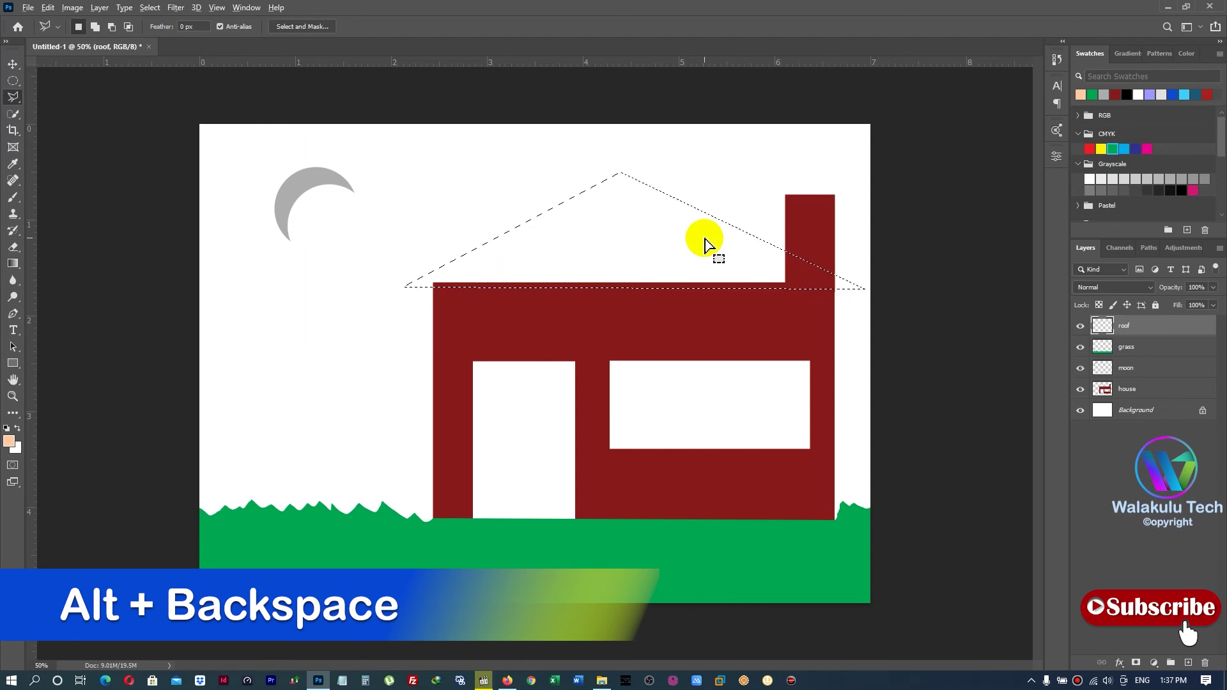
{"action": "key", "text": "alt+BackSpace"}
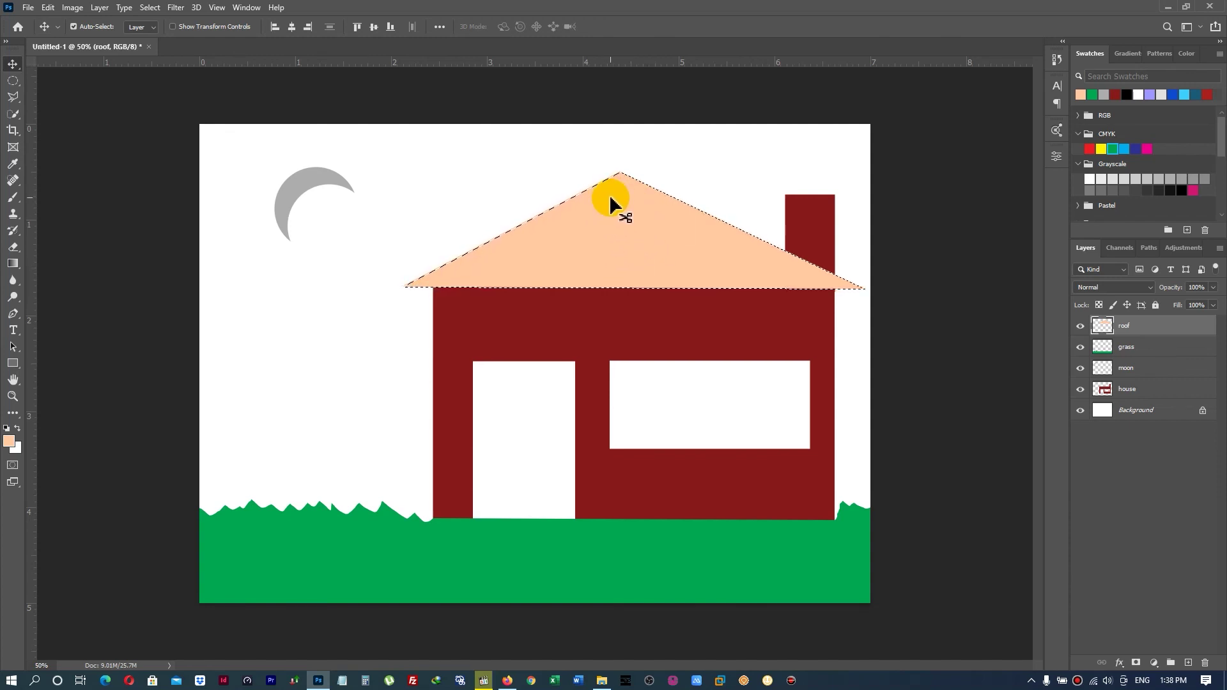
{"action": "key", "text": "ctrl+d"}
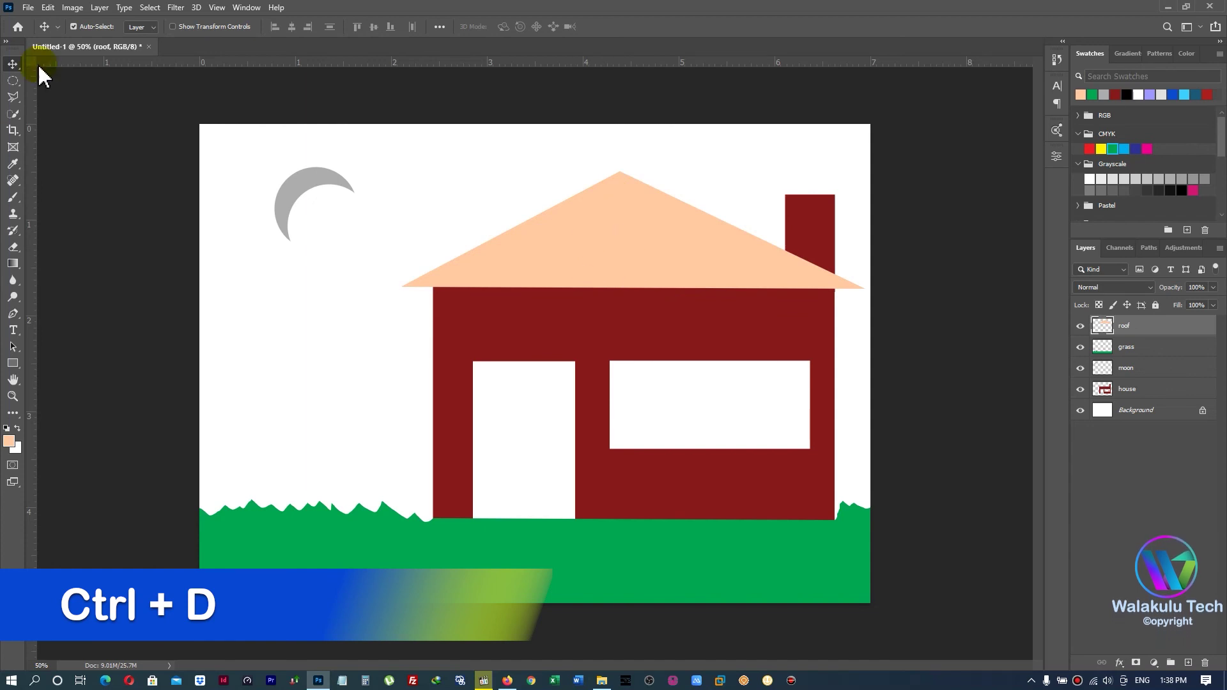
{"action": "mouse_move", "coordinate": [645, 252]}
{"action": "left_mouse_down"}
{"action": "mouse_move", "coordinate": [634, 235]}
{"action": "mouse_move", "coordinate": [645, 258]}
{"action": "left_mouse_up"}
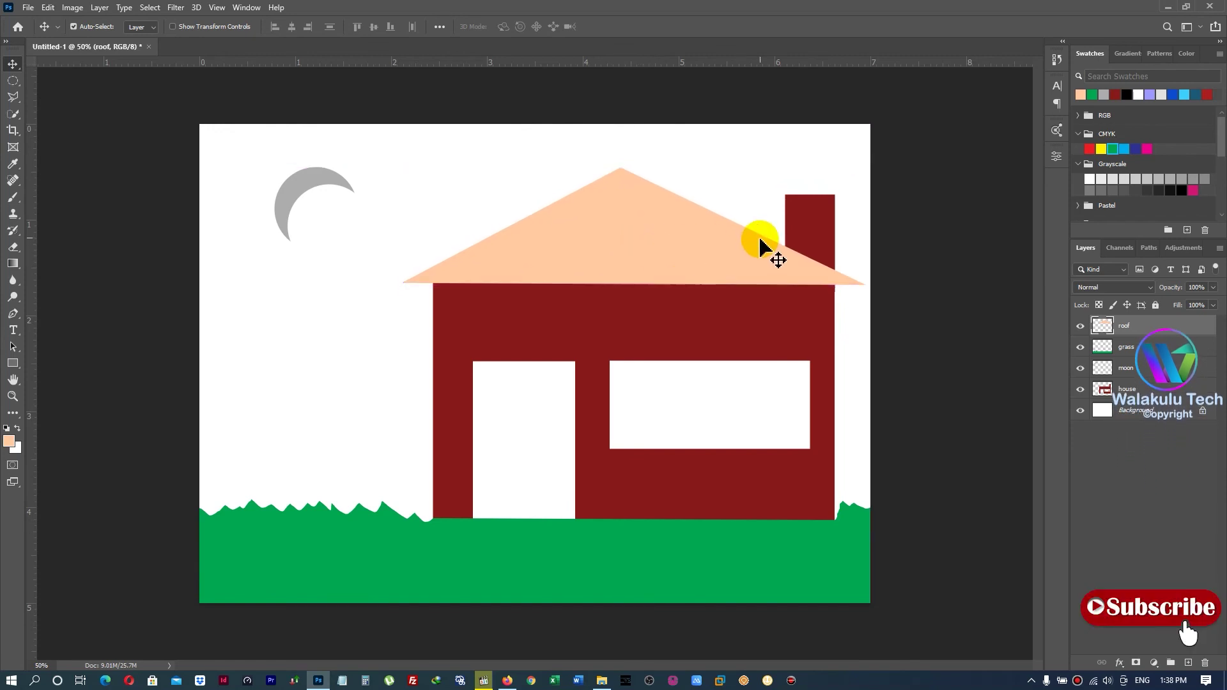
Trim a thin strip off the chimney's top on the house layer by deleting a Rectangular Marquee selection, and deselect it.
{"action": "left_click", "coordinate": [824, 230]}
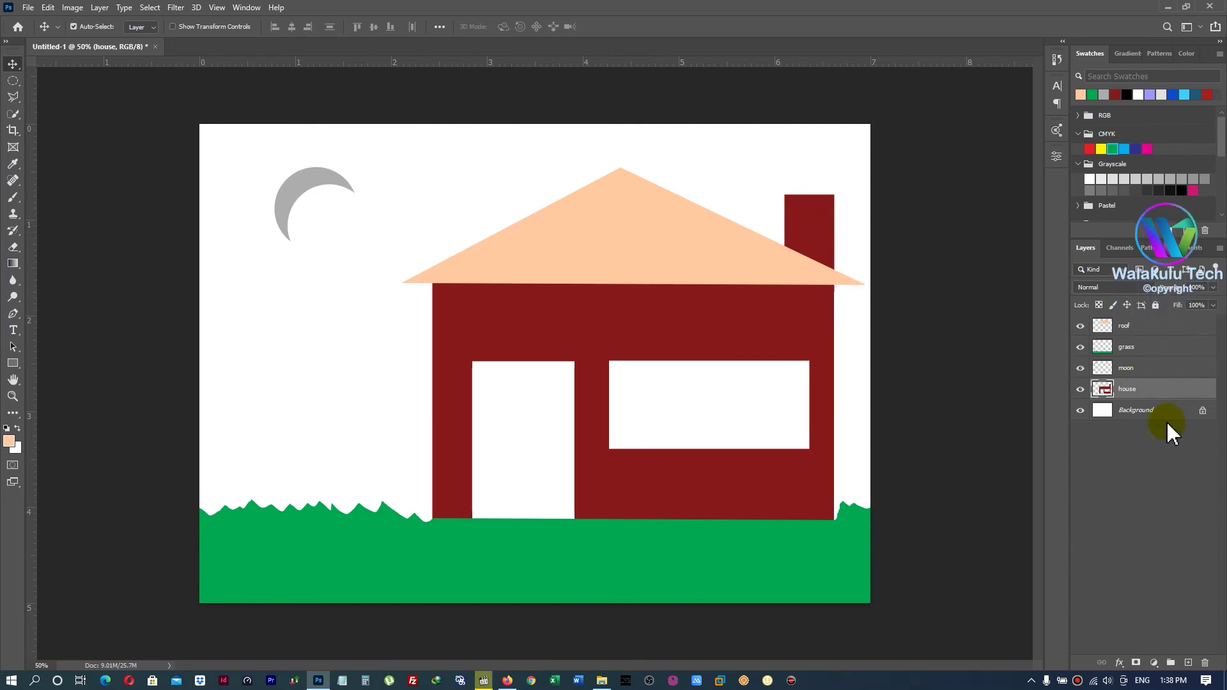
{"action": "left_click", "coordinate": [12, 96]}
{"action": "left_click", "coordinate": [13, 80]}
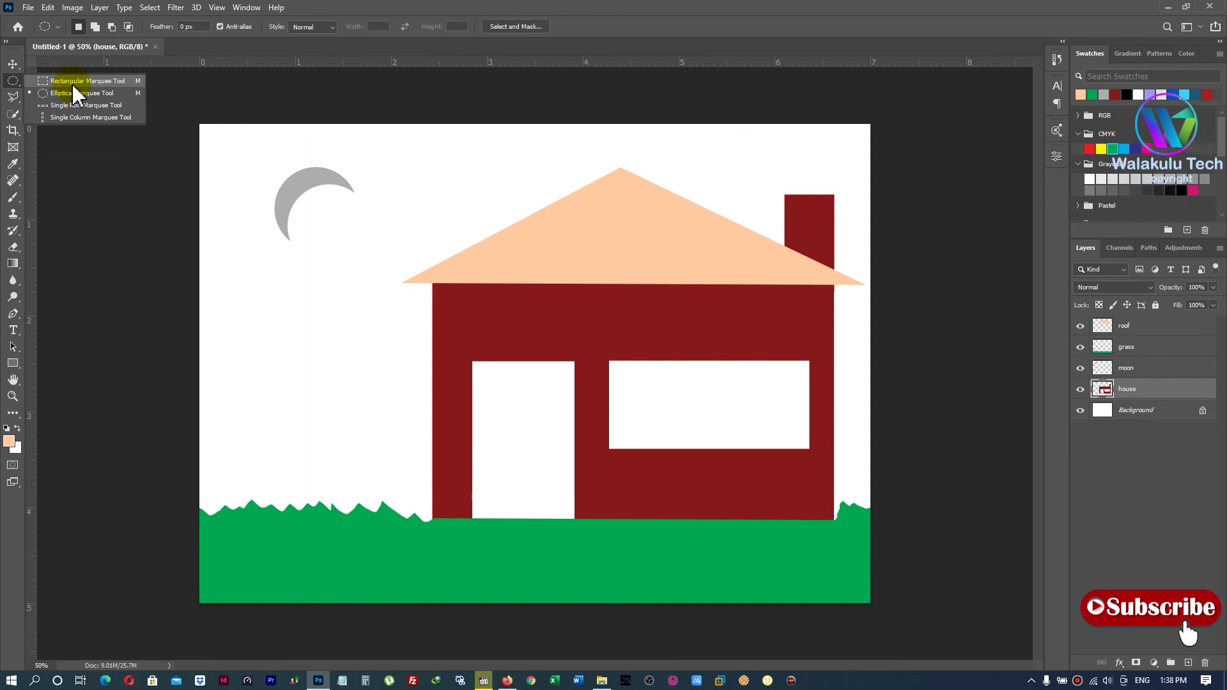
{"action": "left_click", "coordinate": [73, 85]}
{"action": "mouse_move", "coordinate": [776, 188]}
{"action": "left_mouse_down"}
{"action": "mouse_move", "coordinate": [805, 211]}
{"action": "mouse_move", "coordinate": [845, 217]}
{"action": "mouse_move", "coordinate": [840, 205]}
{"action": "left_mouse_up"}
{"action": "key", "text": "Delete"}
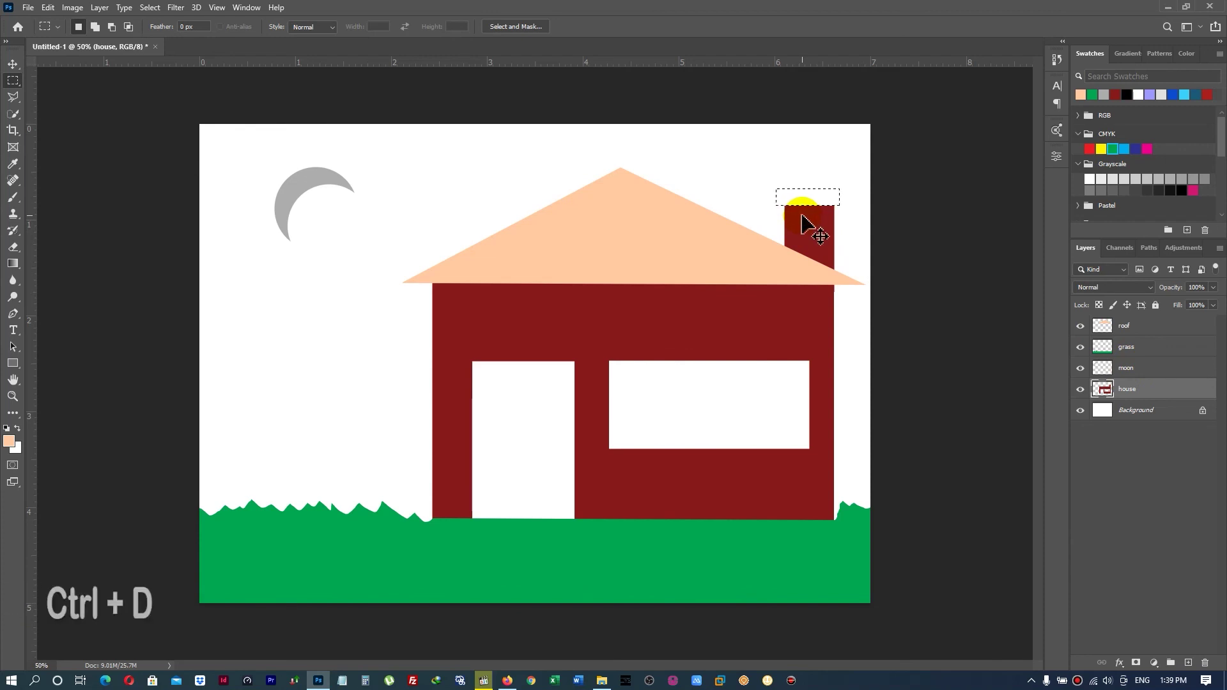
{"action": "key", "text": "ctrl+d"}
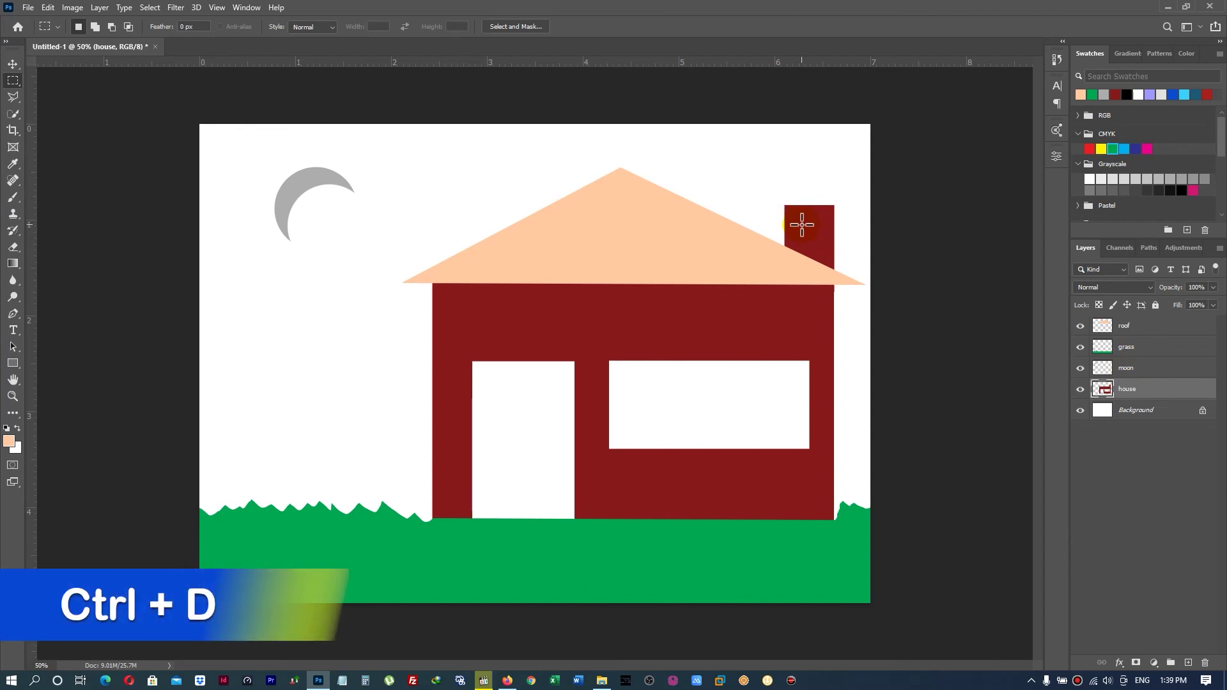